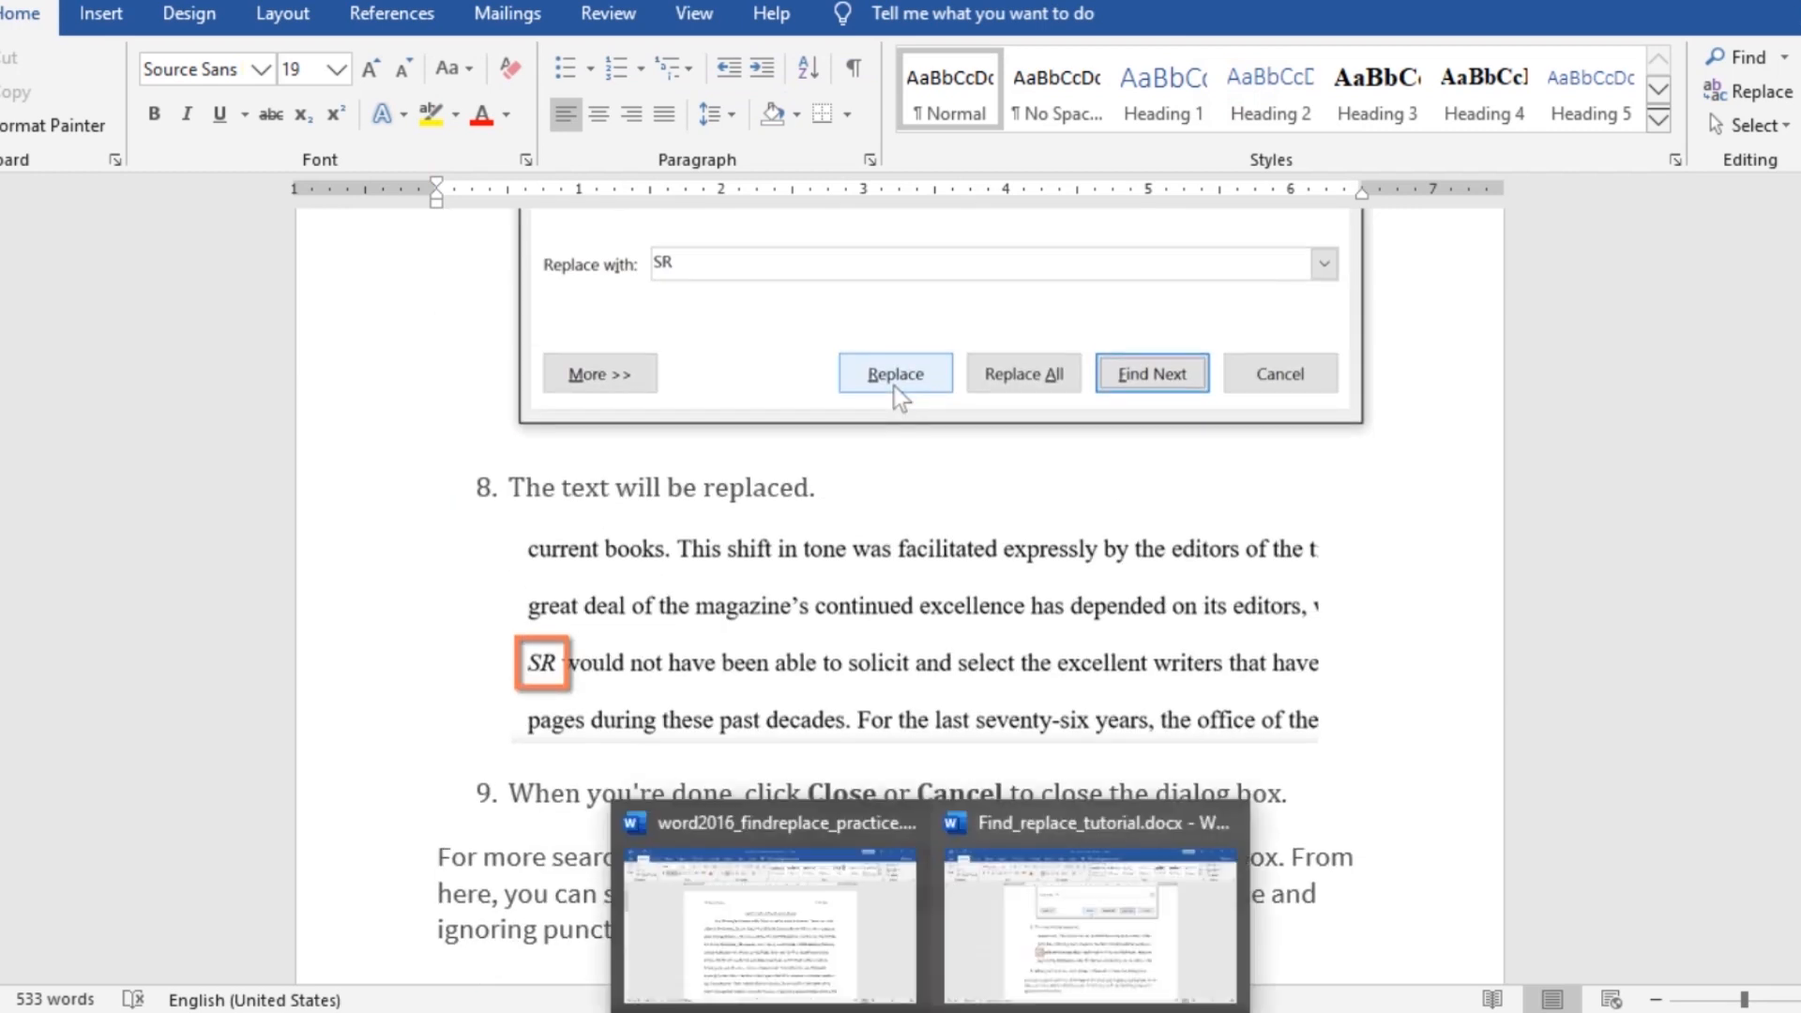
- Switch to the practice essay about Andrew Lytle at The Sewanee Review
left_click(854, 971)
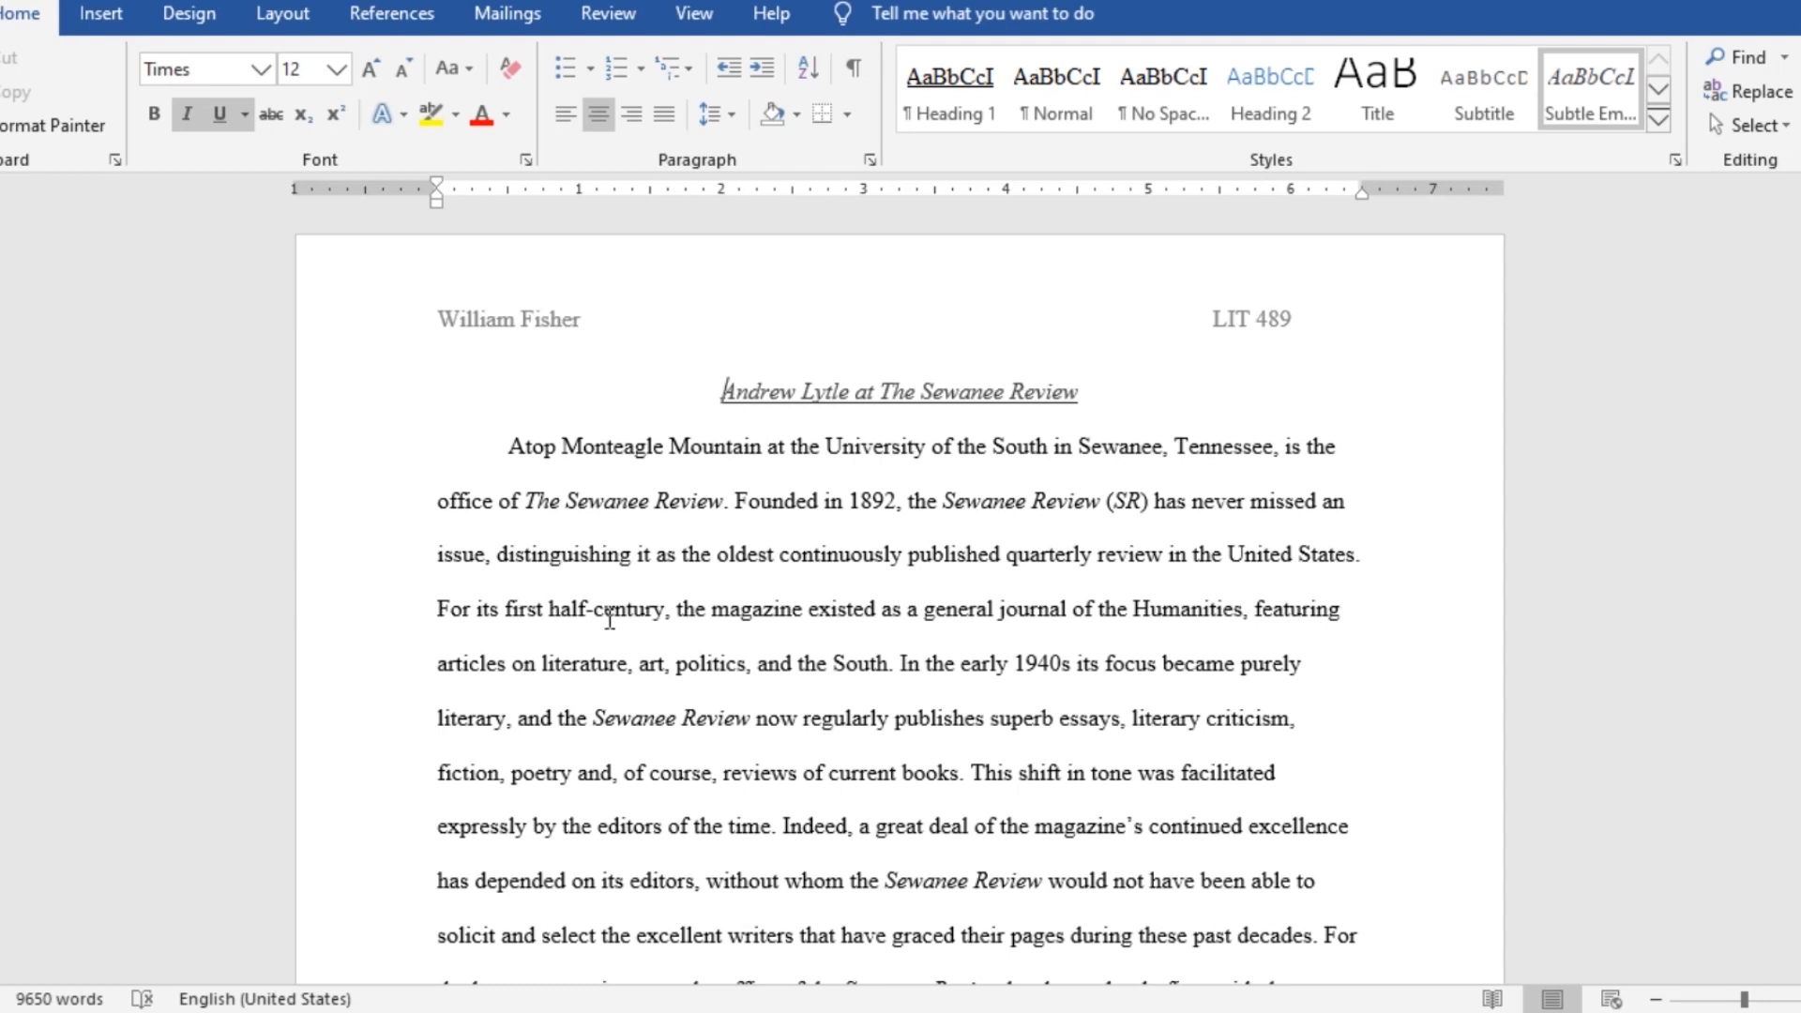
scroll(660, 555, "down", 3)
- Copy 'Caroline Gordon' from the tutorial's Challenge list and return to the practice essay
left_click(985, 957)
scroll(814, 570, "down", 5)
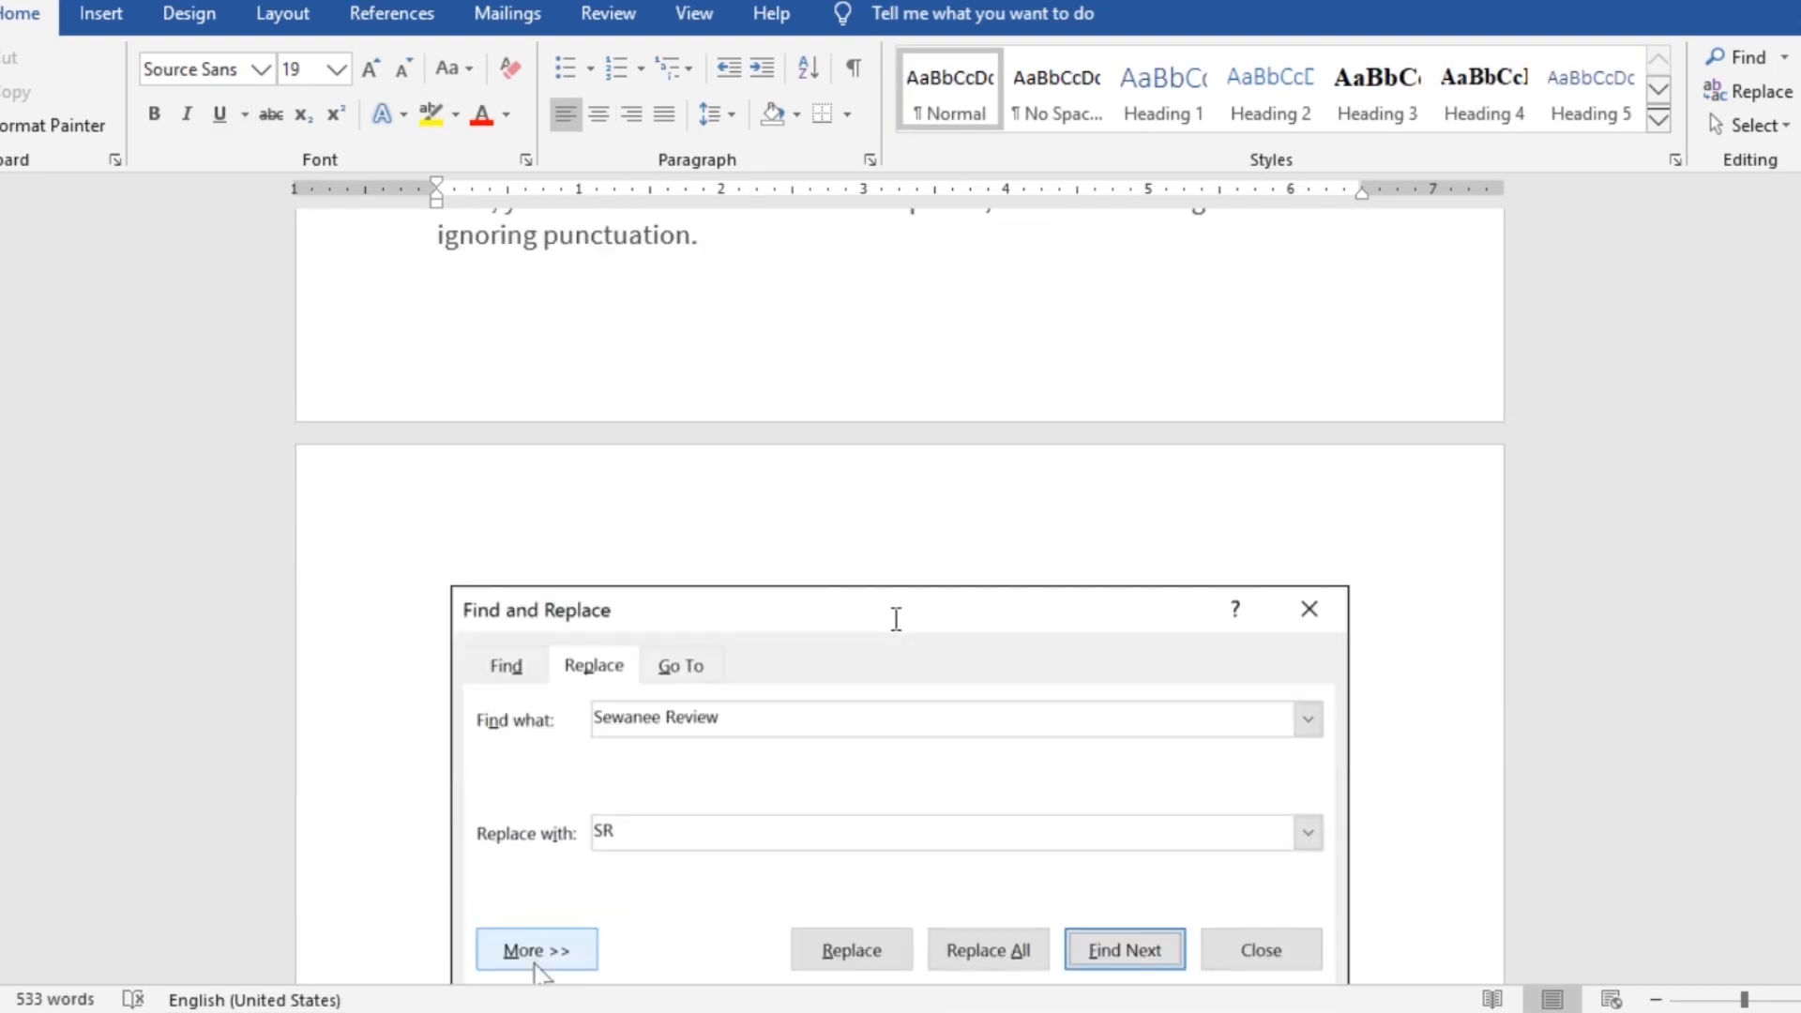
scroll(815, 570, "down", 5)
scroll(814, 571, "down", 2)
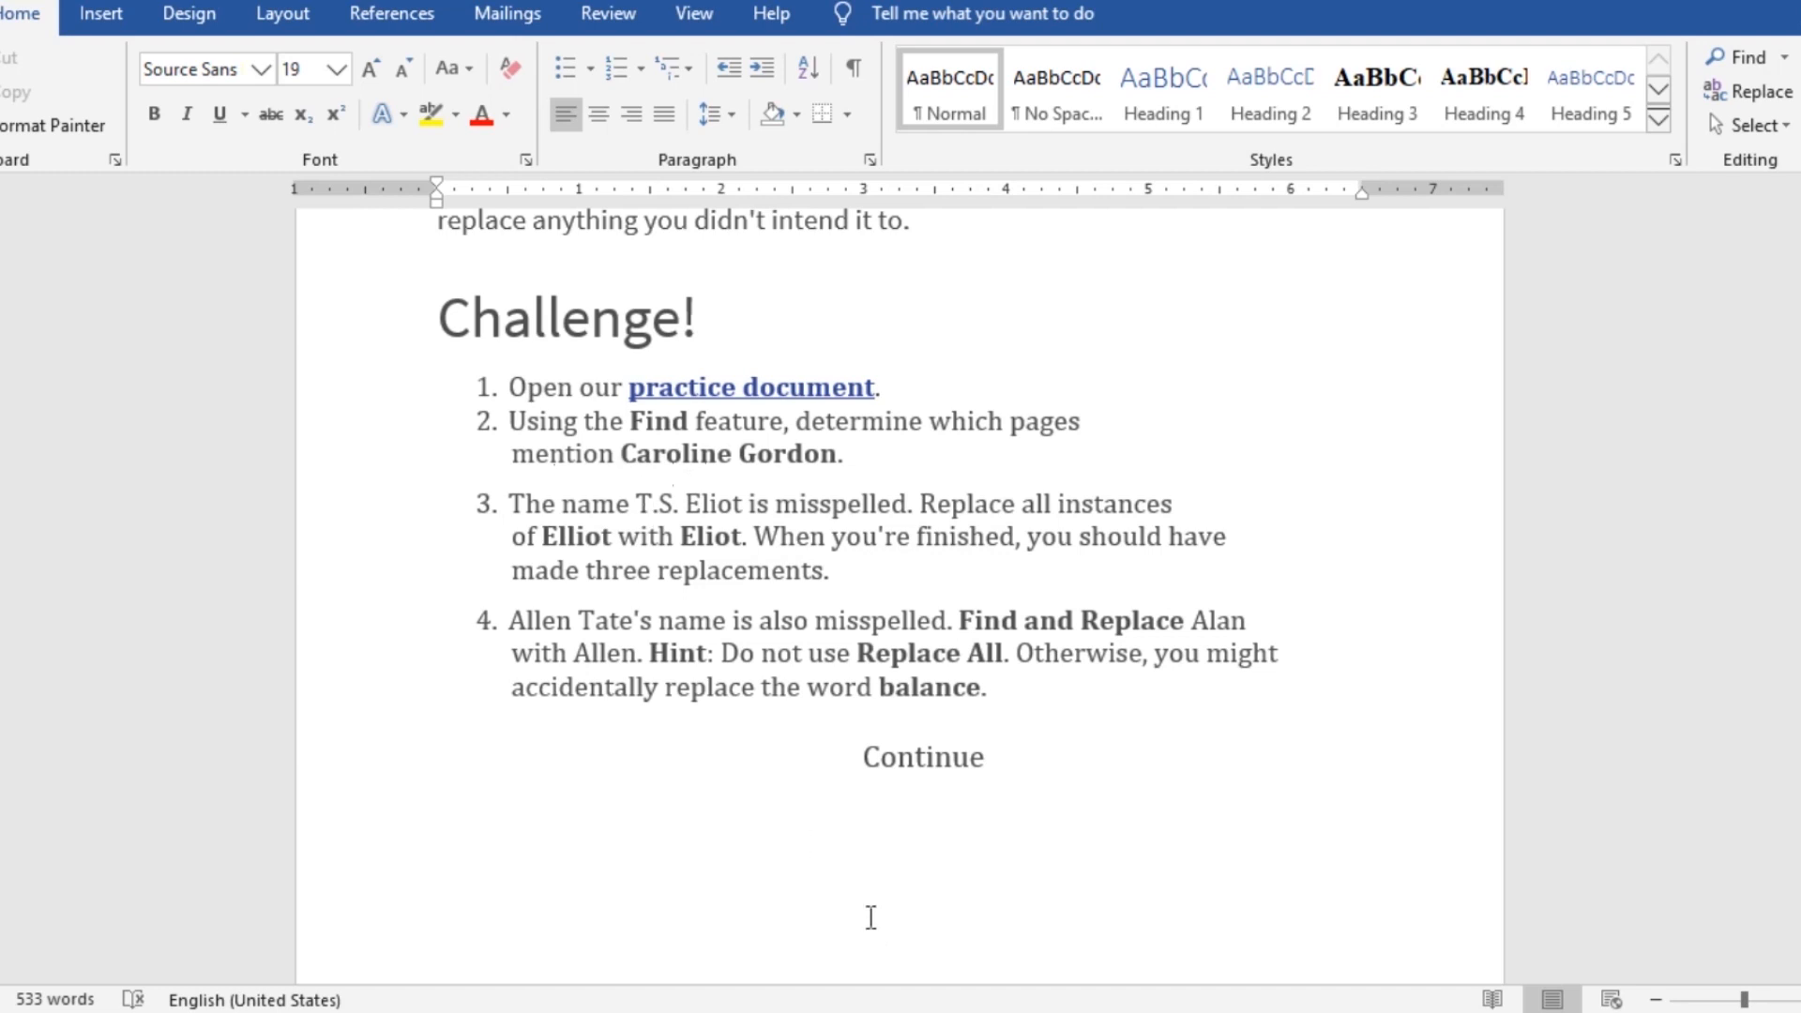
left_click_drag(622, 454, 841, 454)
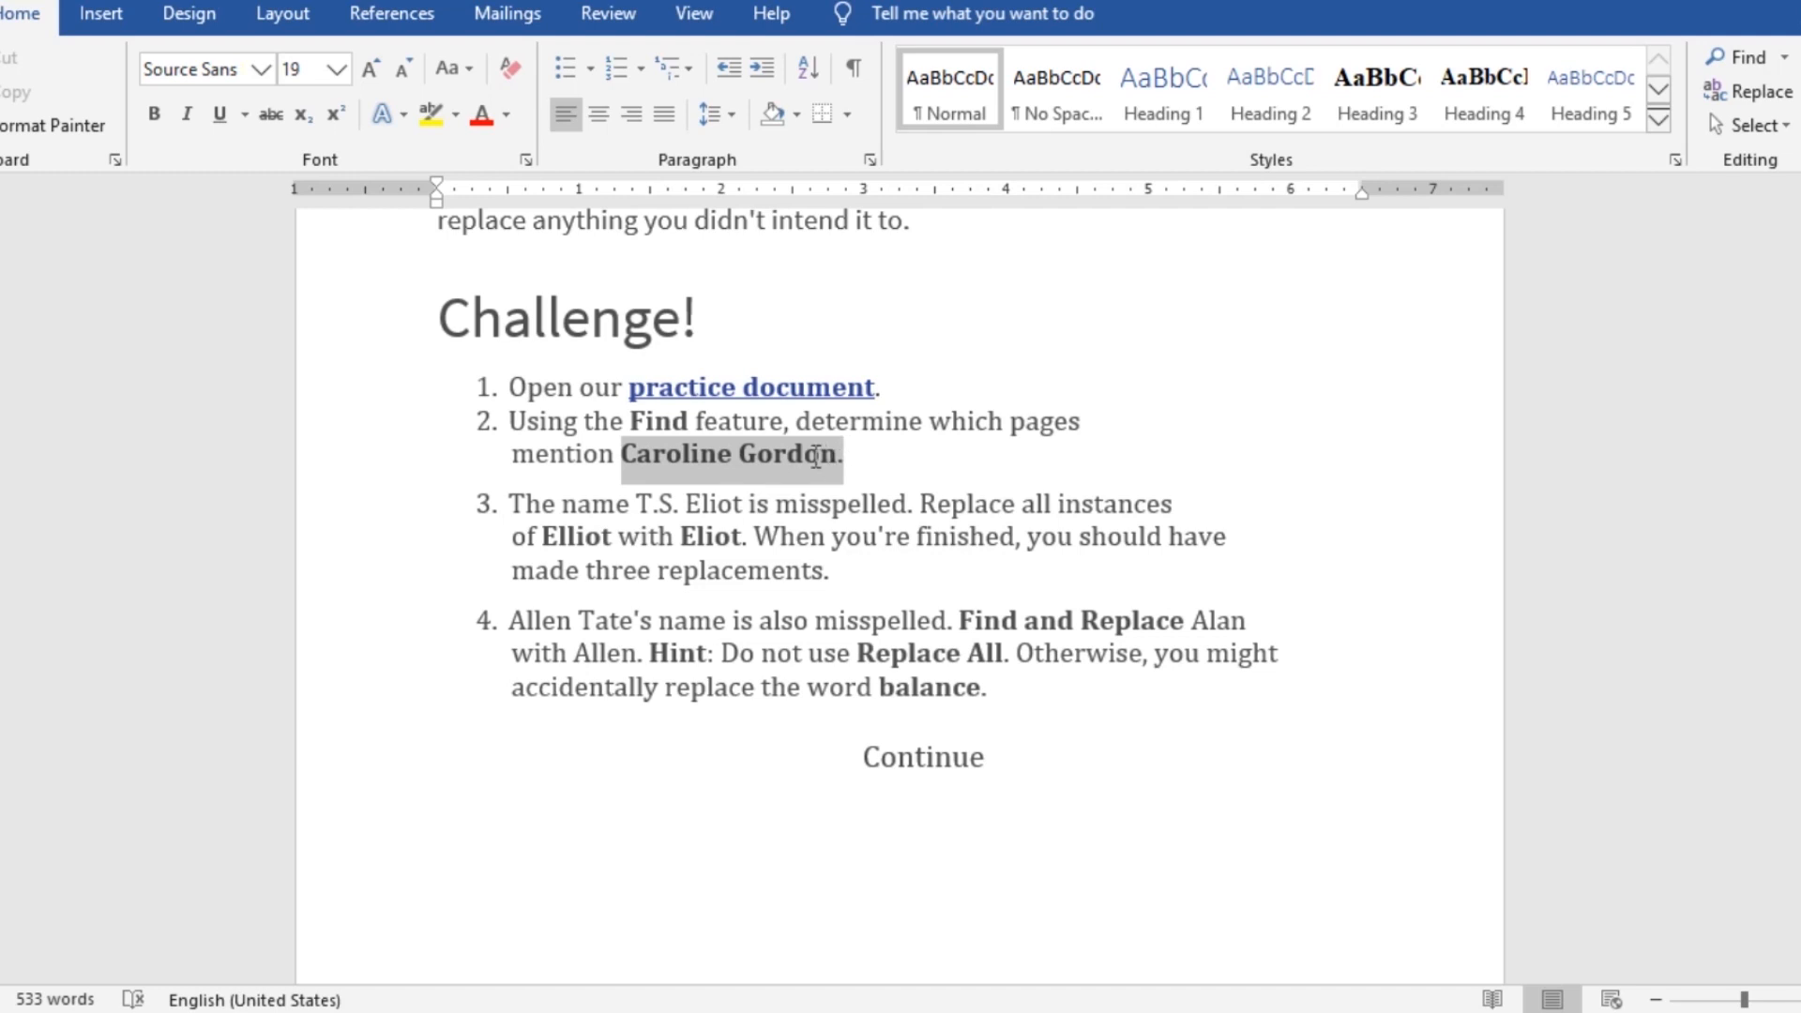
left_click(768, 889)
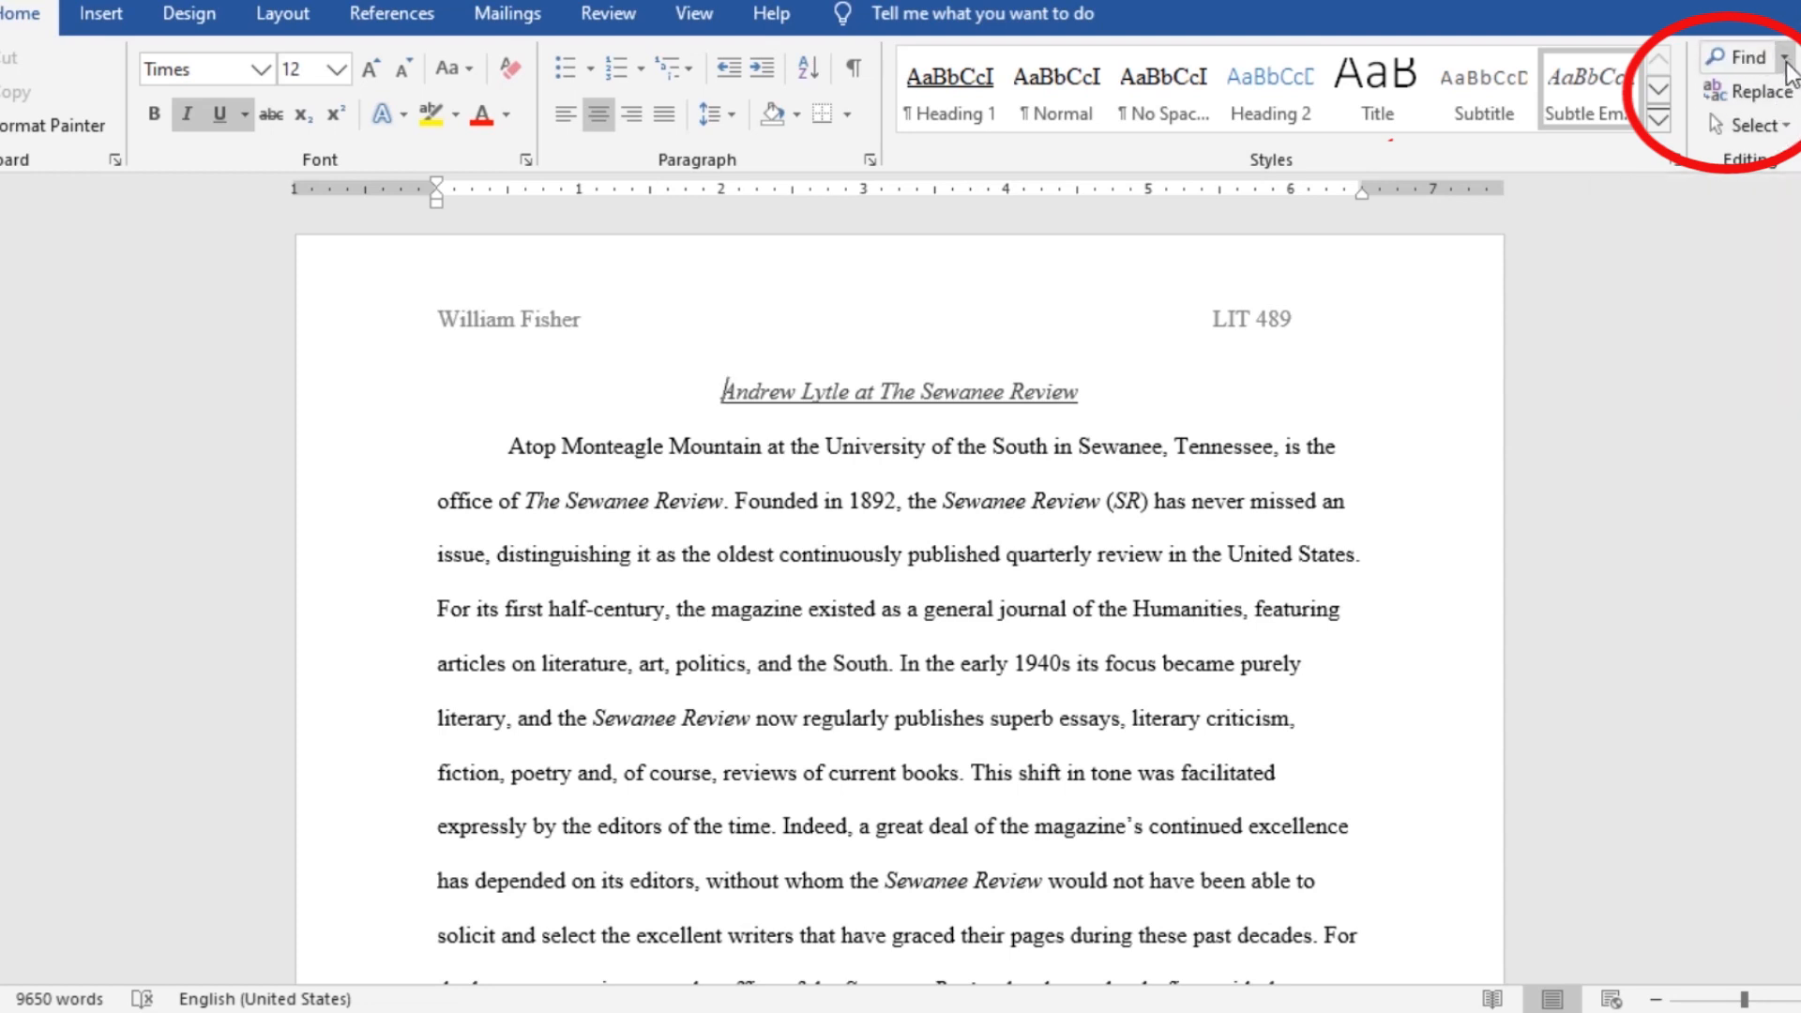
- Search the essay for 'Caroline Gordon' in the Navigation pane, removing the stray period
left_click(1758, 65)
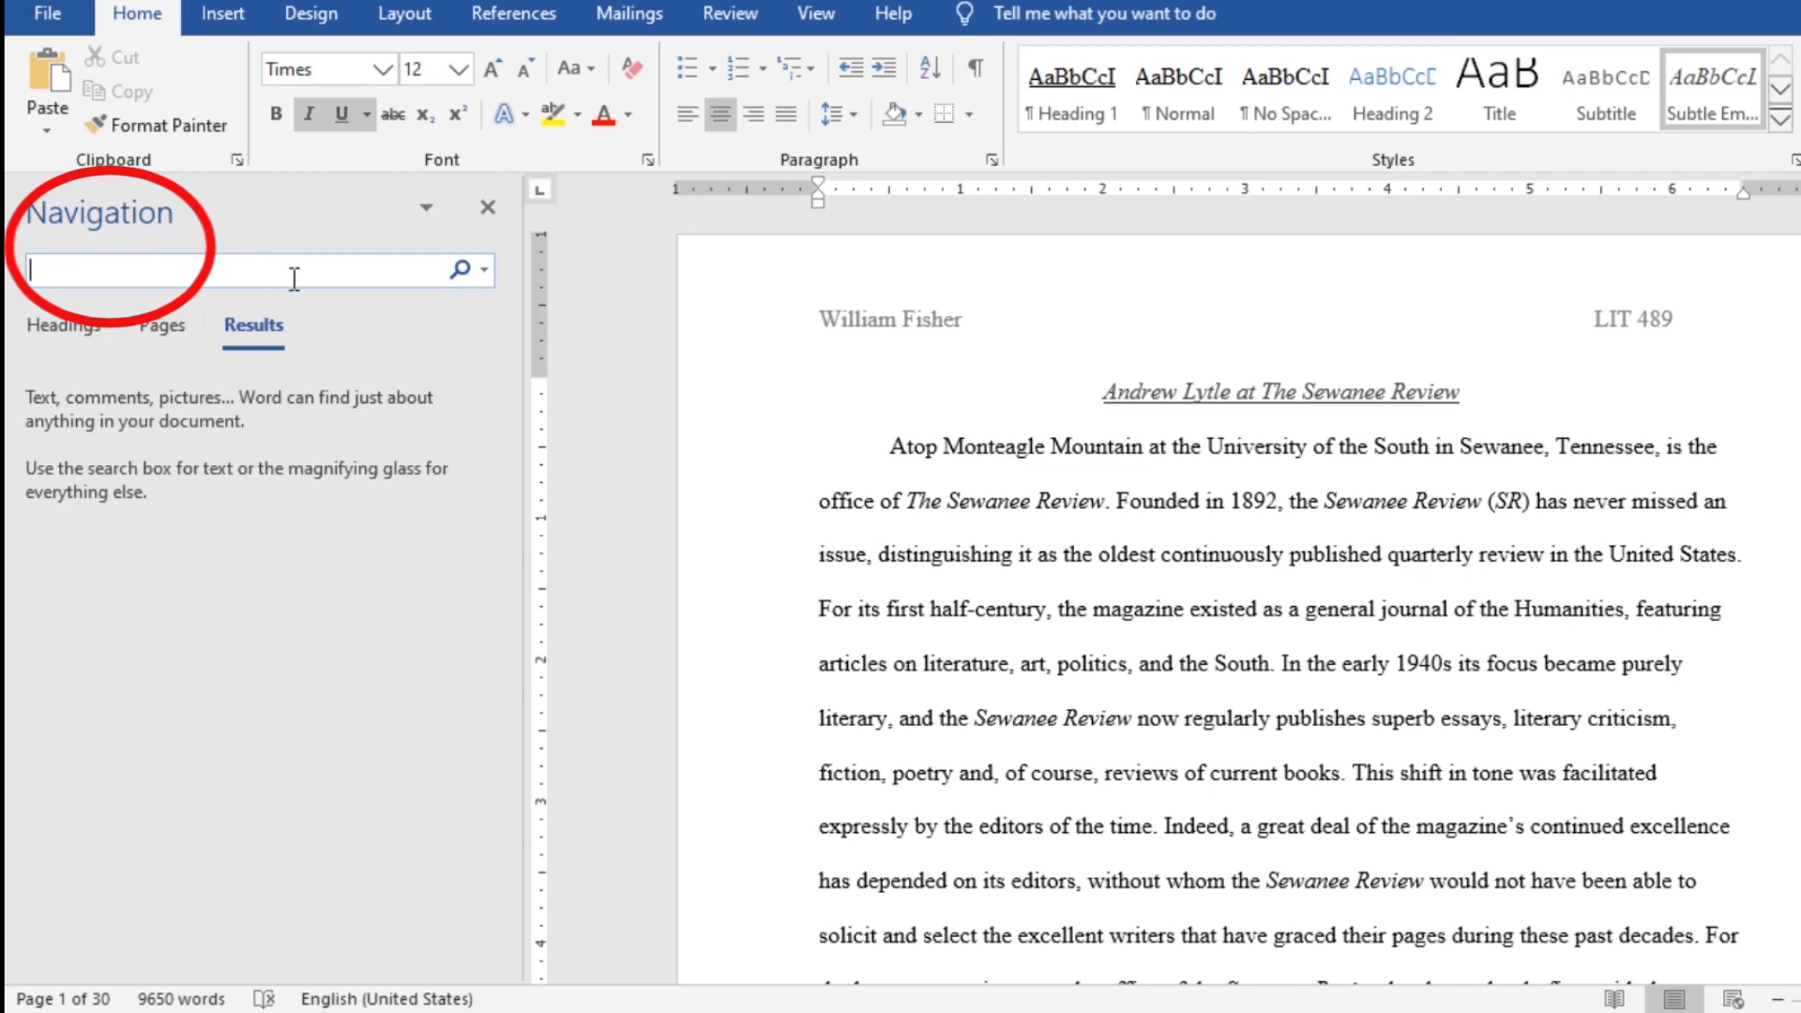
right_click(89, 270)
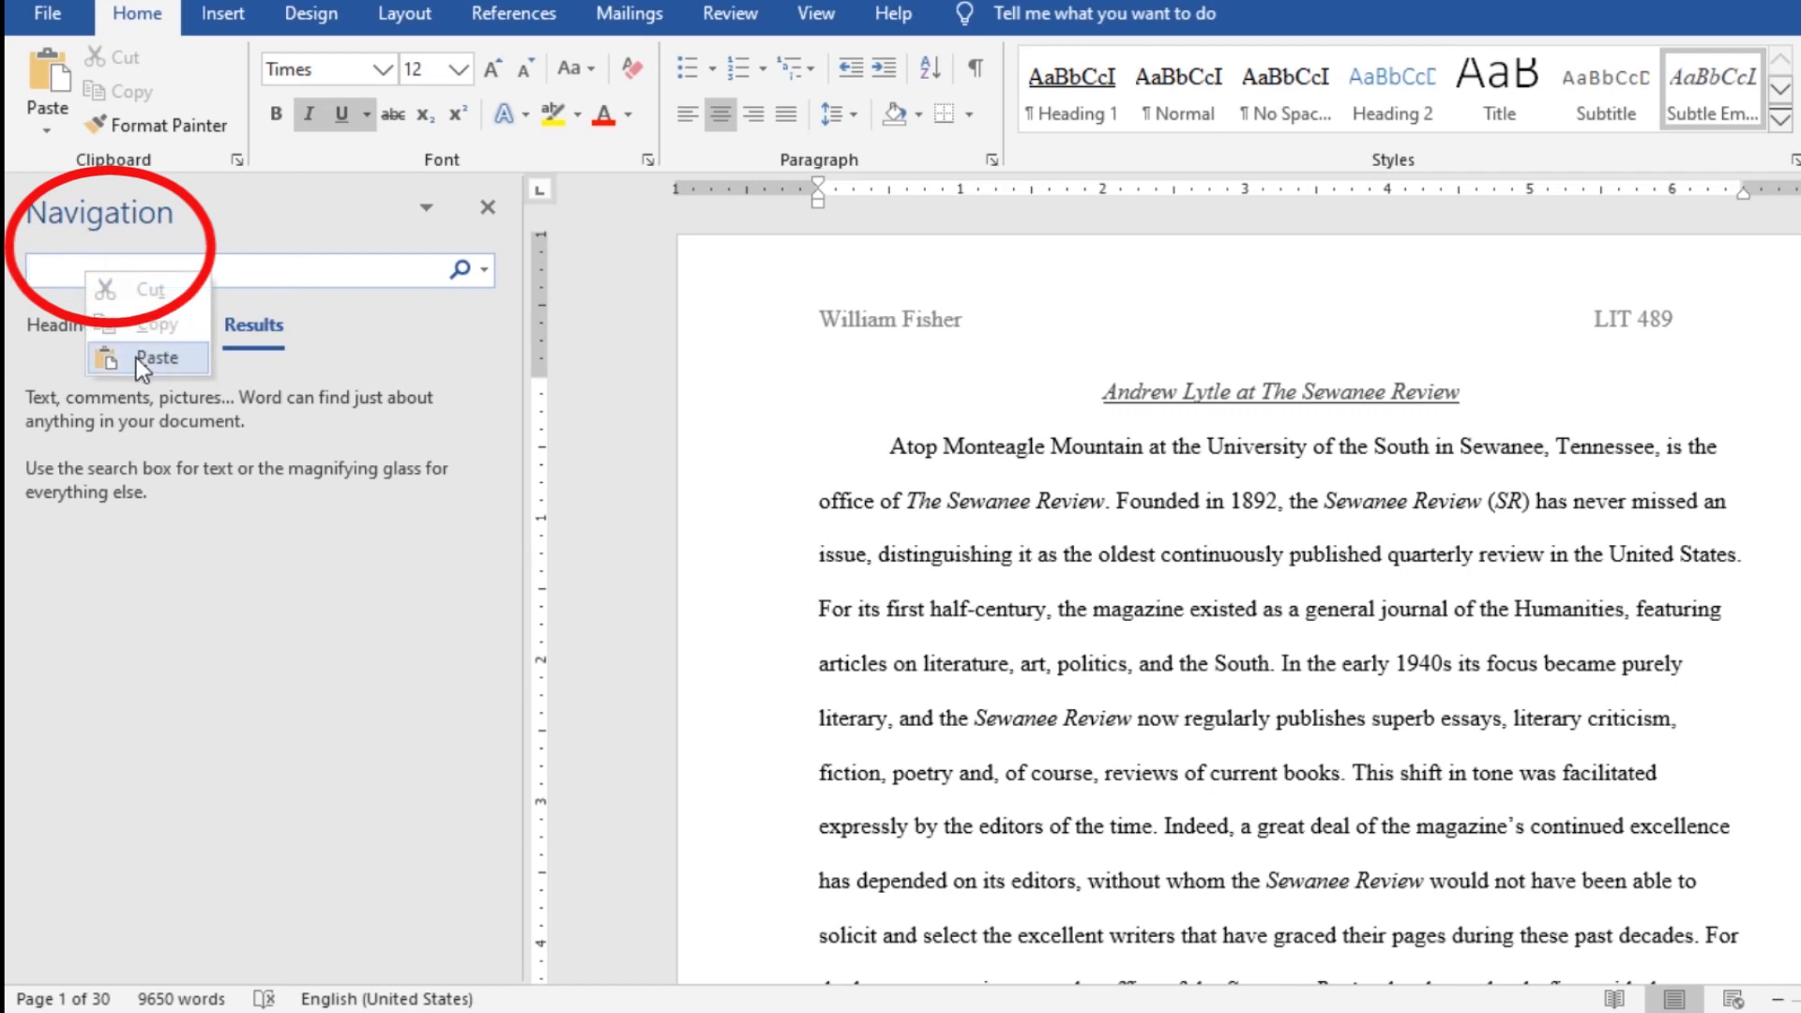
left_click(137, 357)
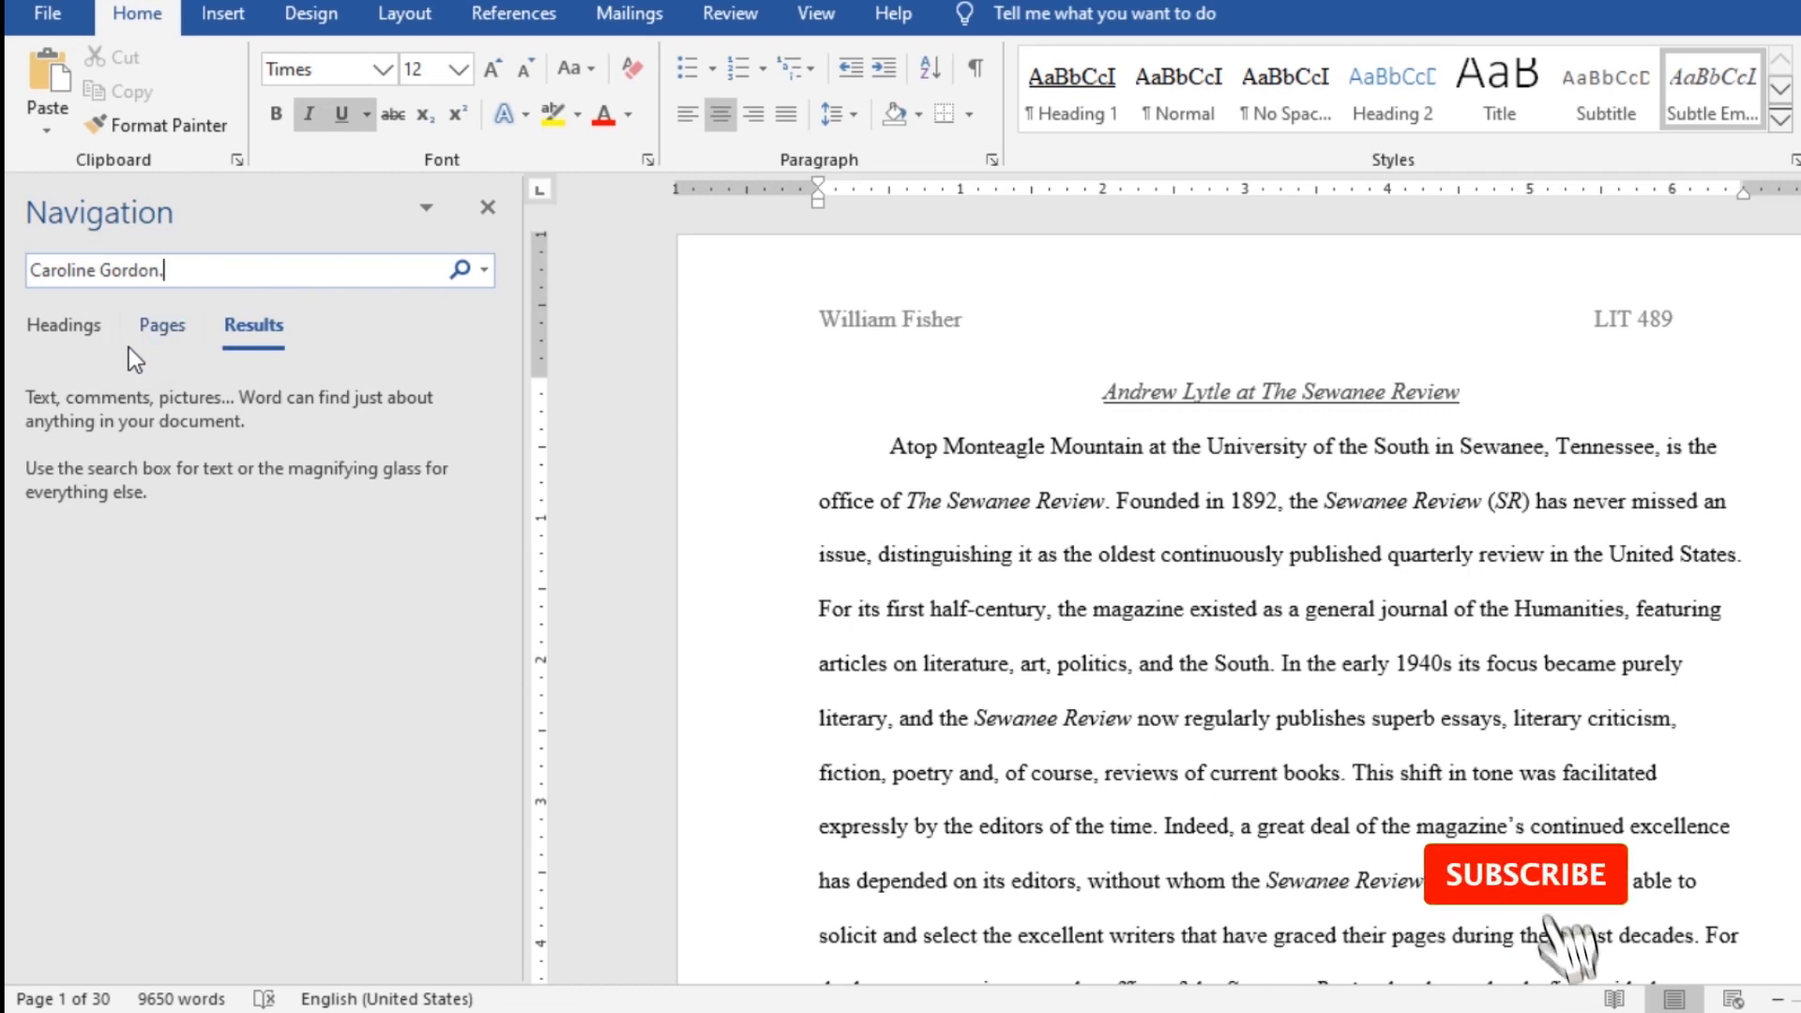
key("BackSpace")
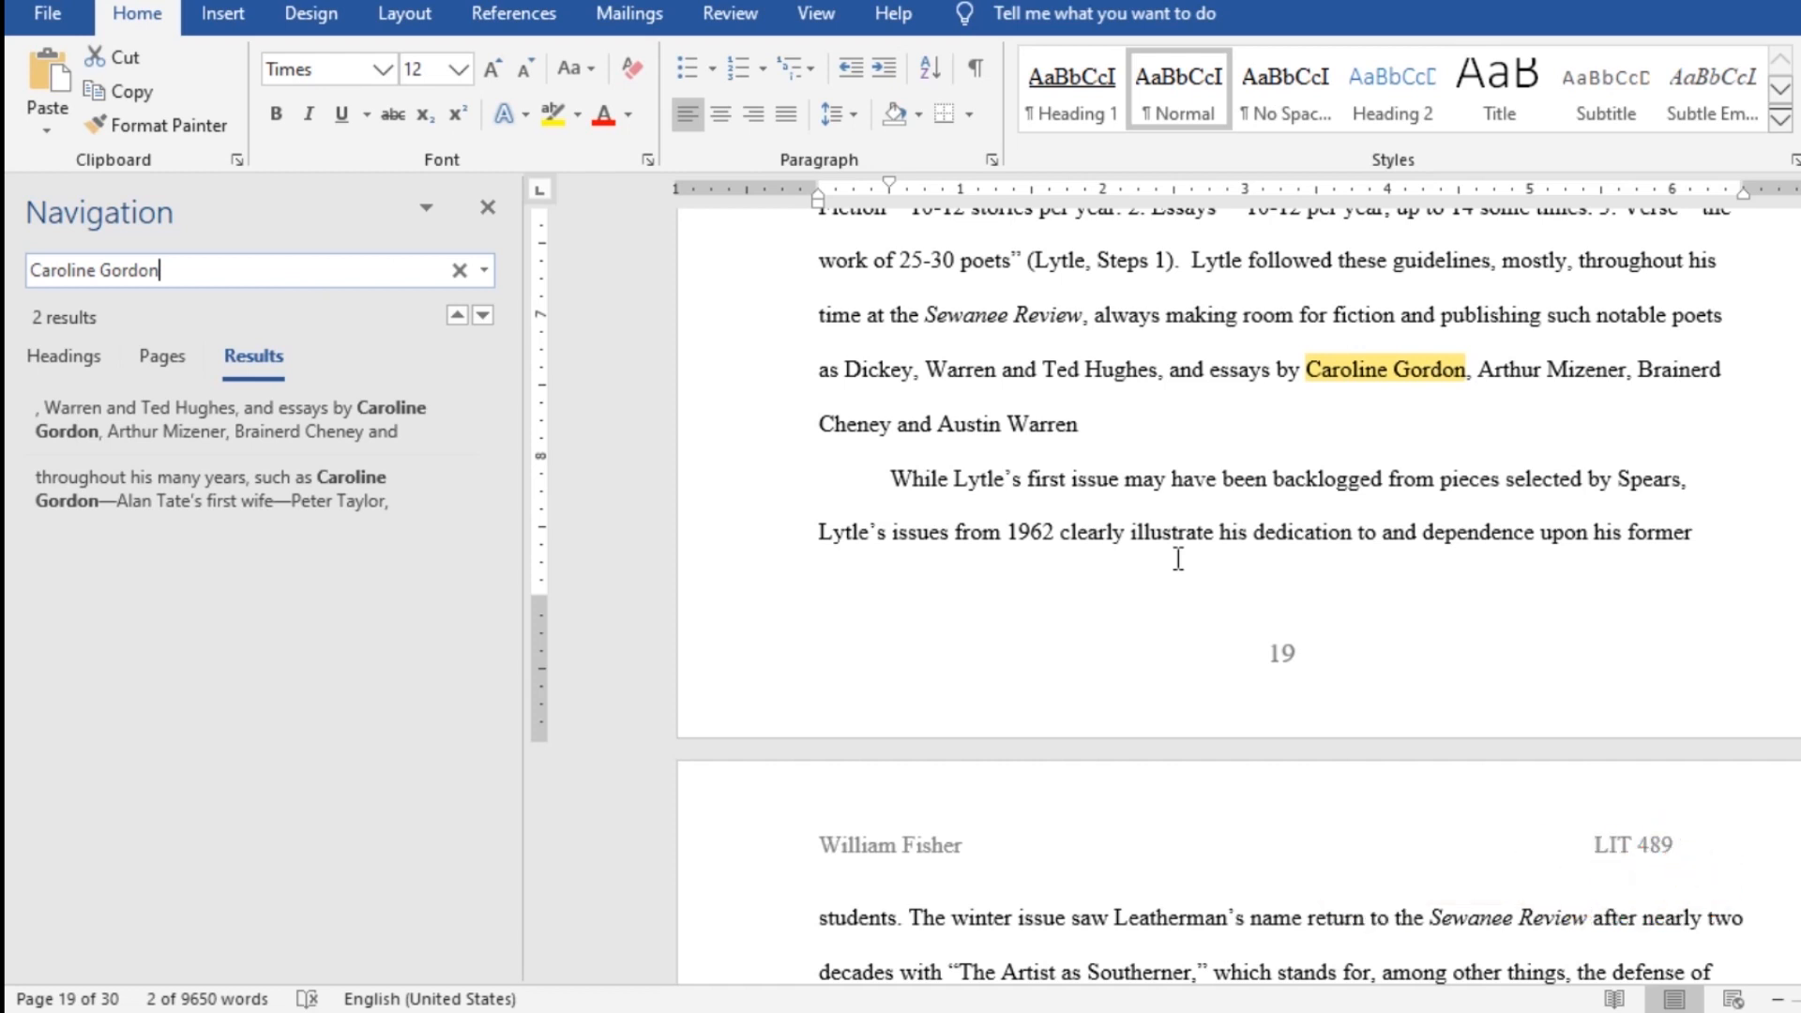
scroll(1505, 558, "up", 2)
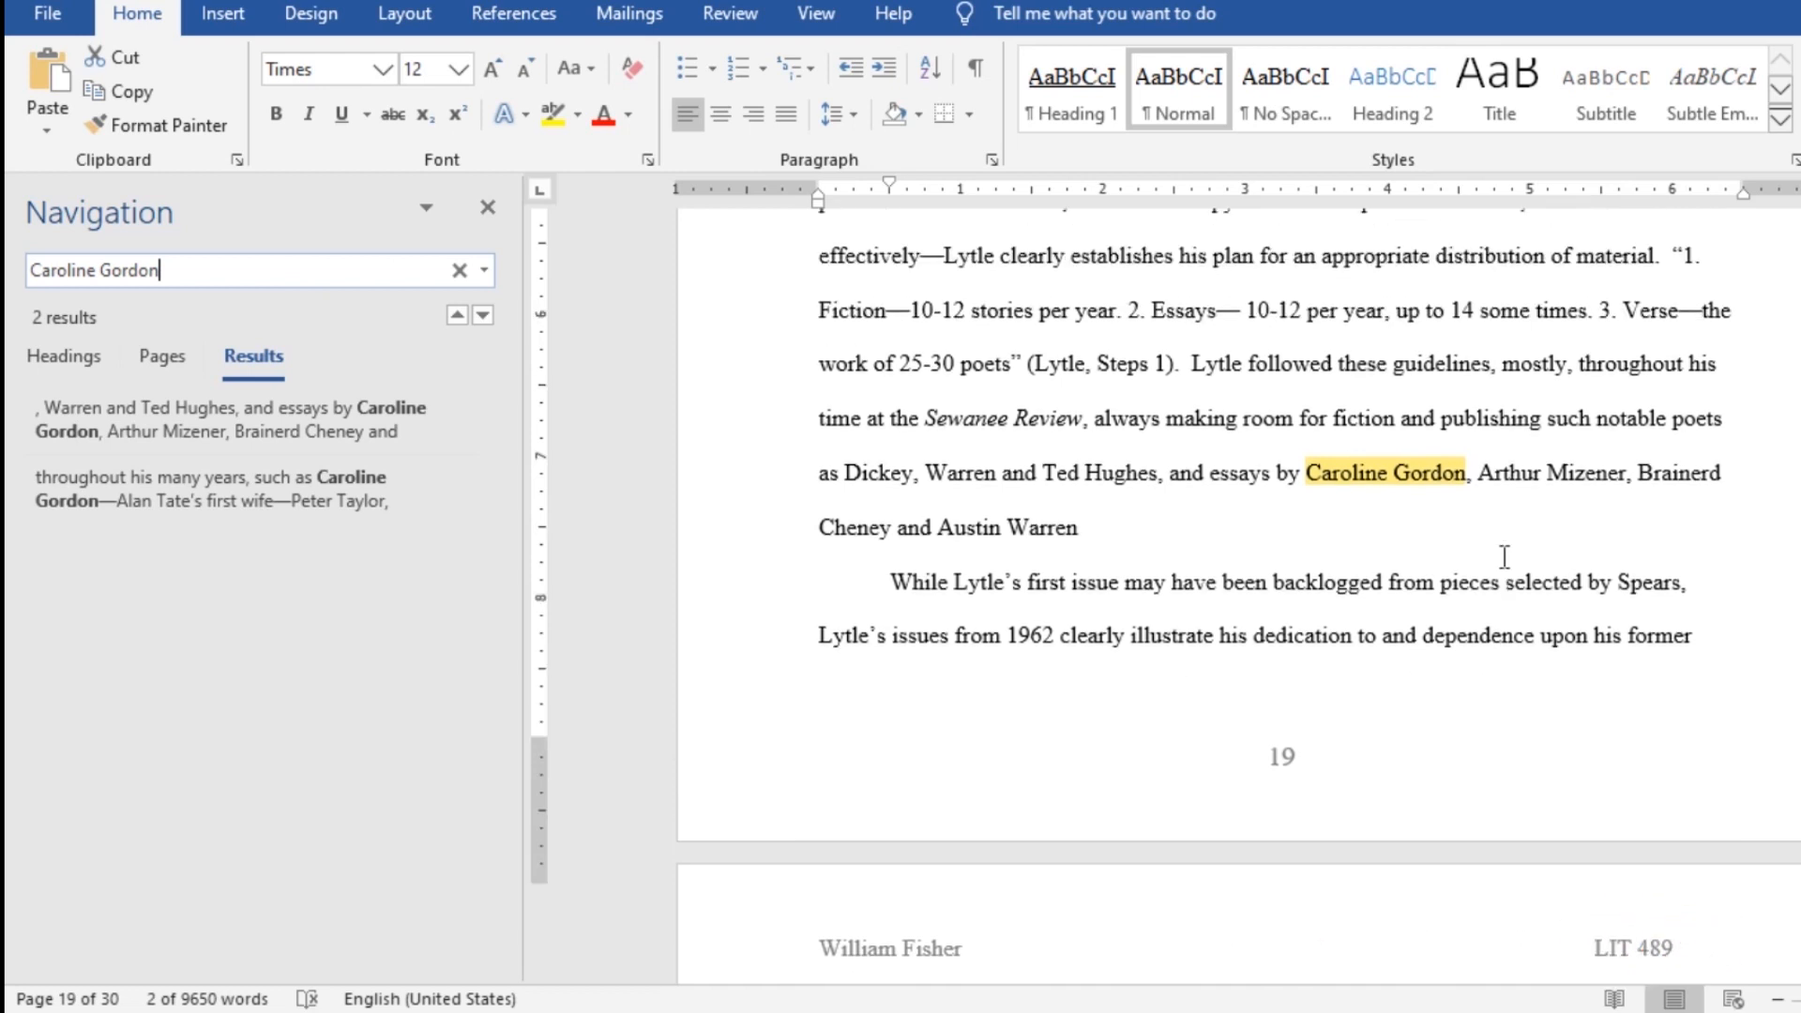
scroll(1505, 560, "up", 2)
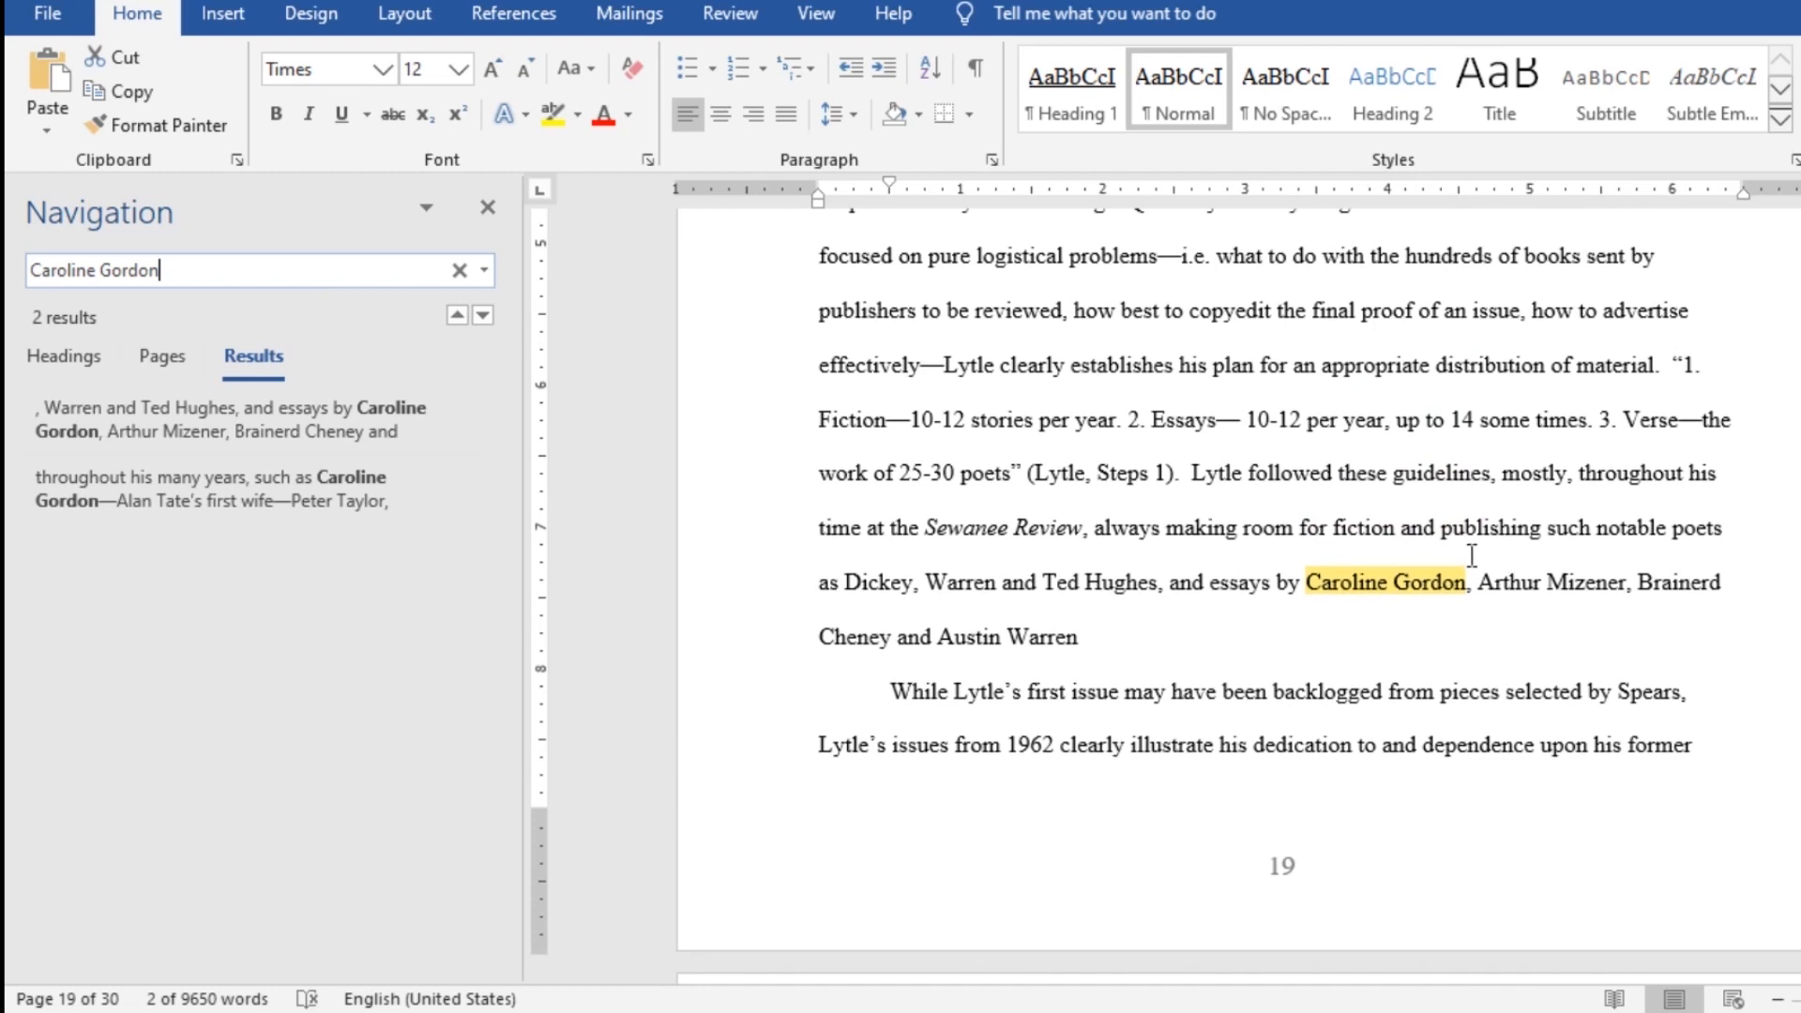
scroll(1474, 557, "up", 2)
scroll(1473, 558, "up", 2)
scroll(1474, 558, "up", 2)
scroll(1469, 556, "up", 5)
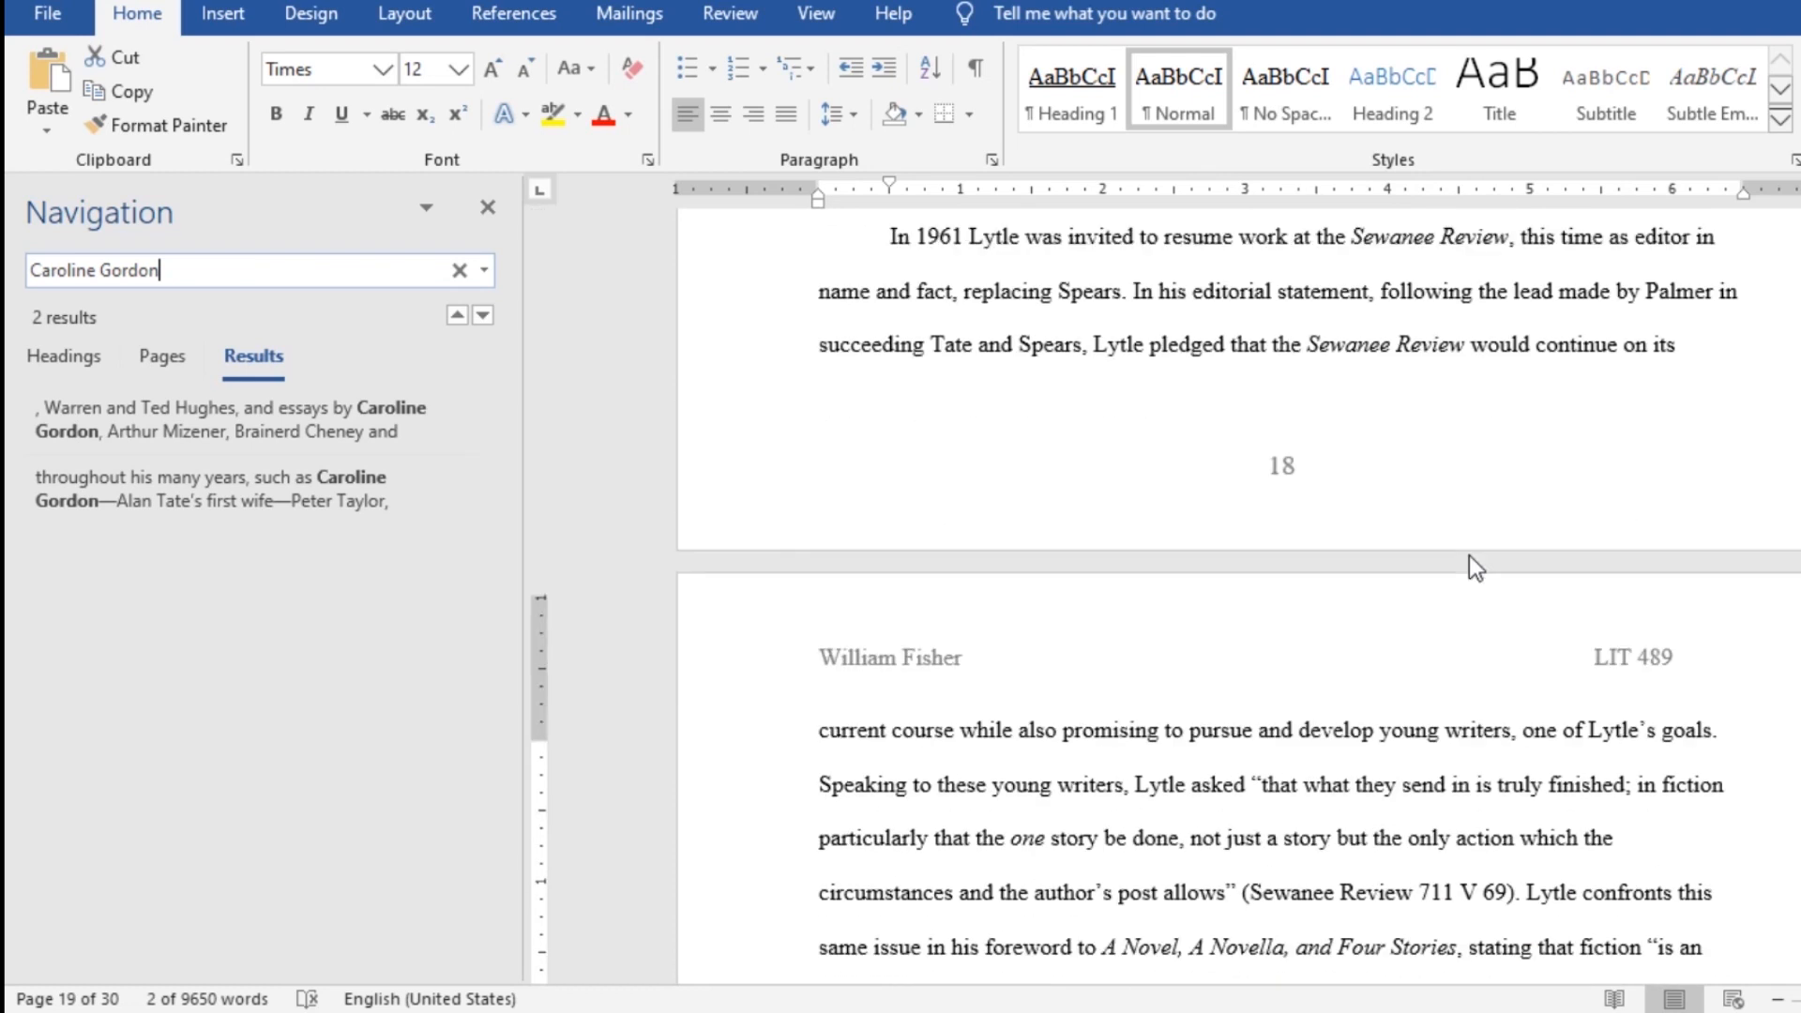
scroll(1470, 555, "up", 10)
scroll(1400, 673, "up", 10)
scroll(1400, 673, "up", 3)
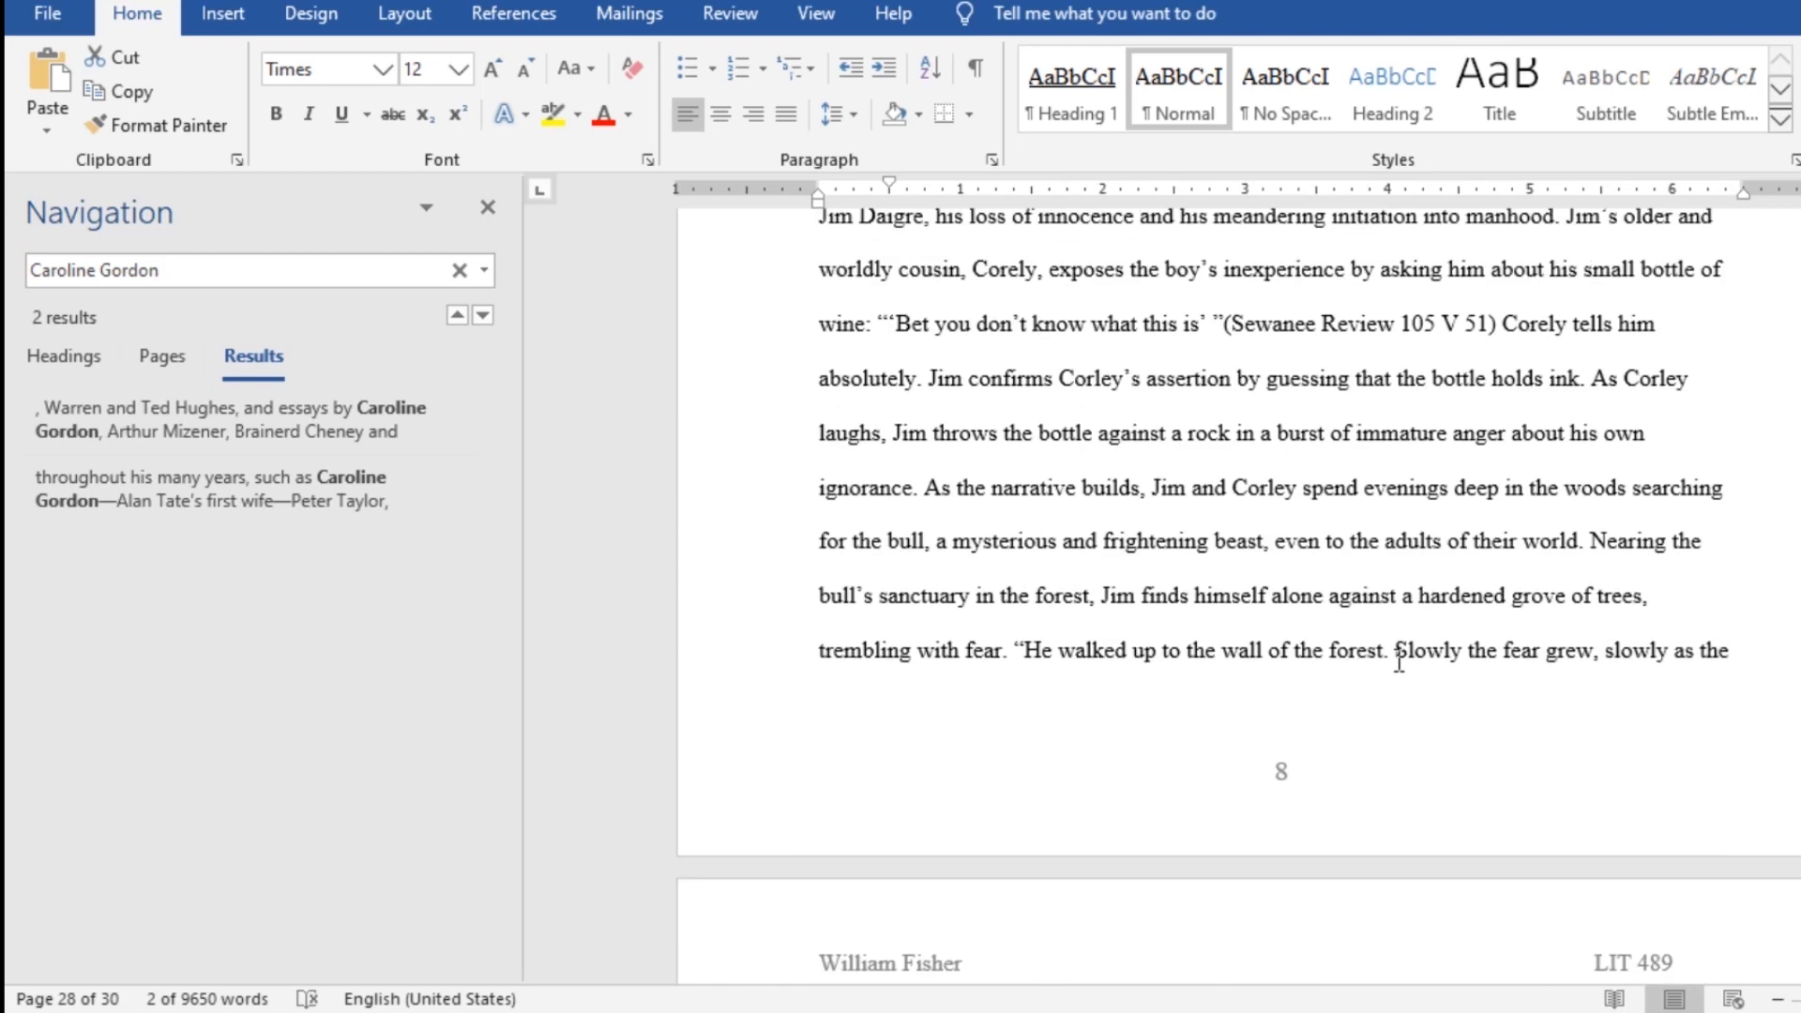
left_click(394, 486)
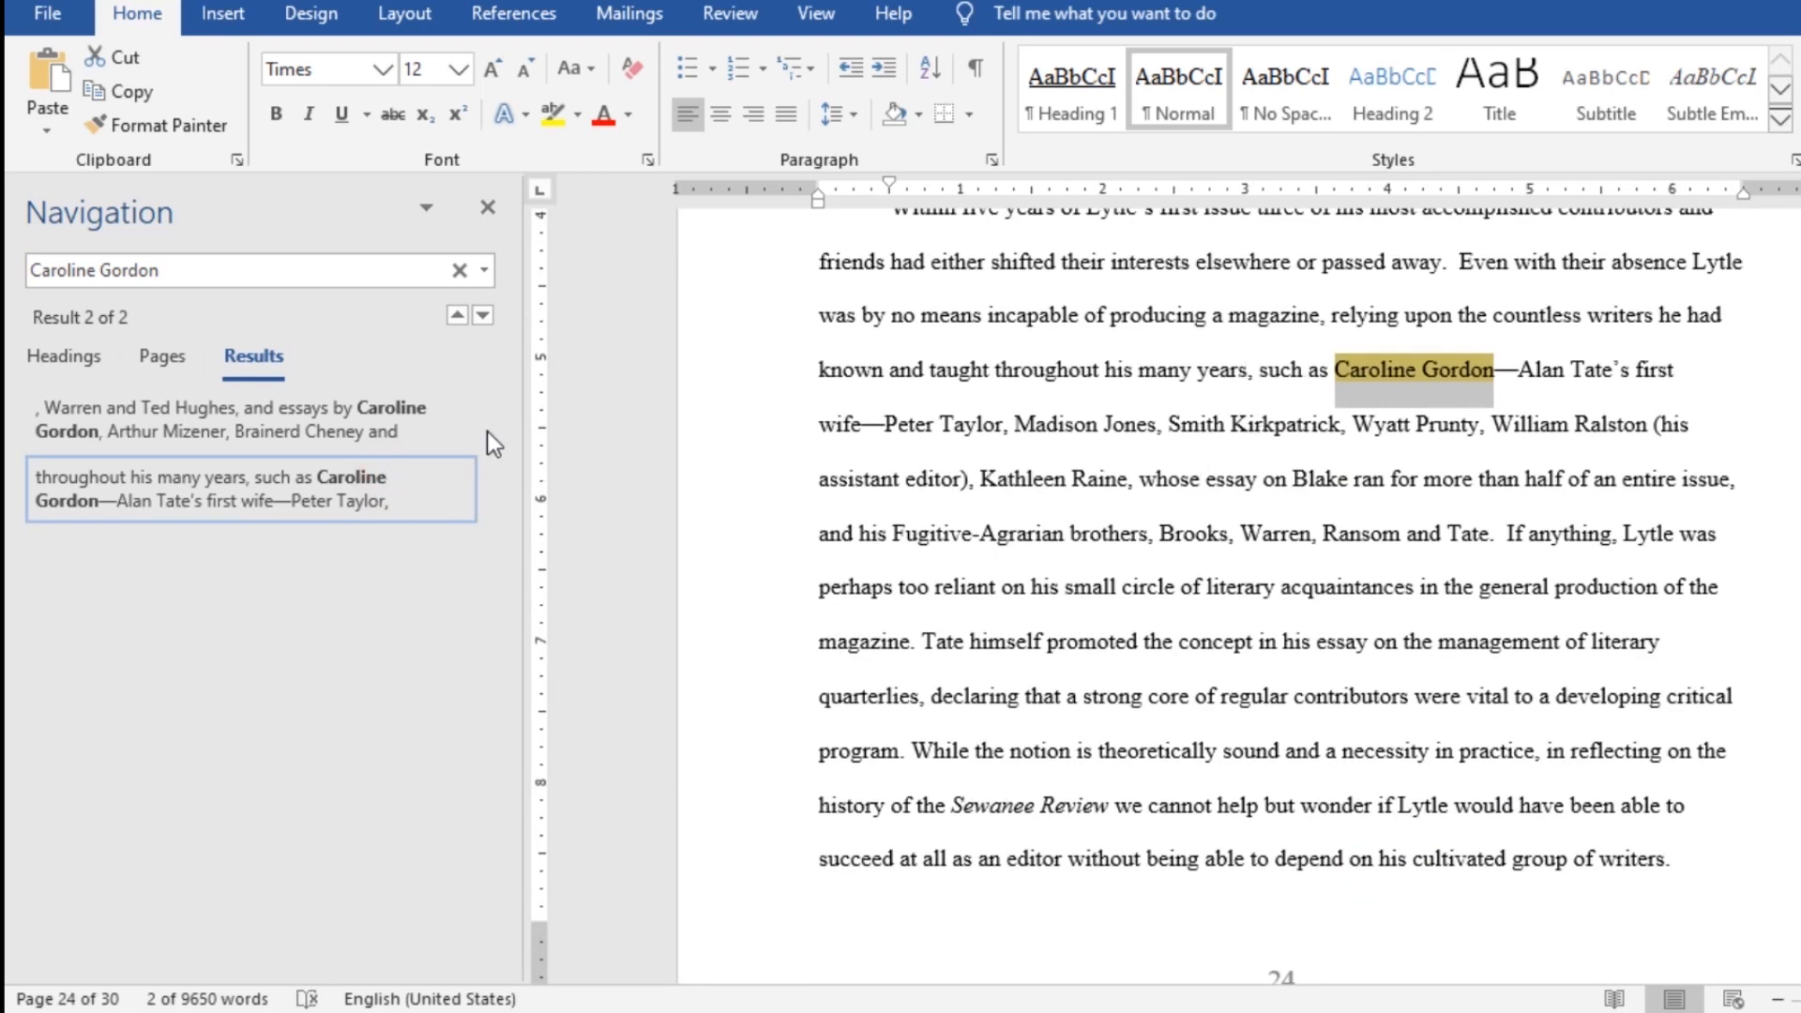
left_click(400, 419)
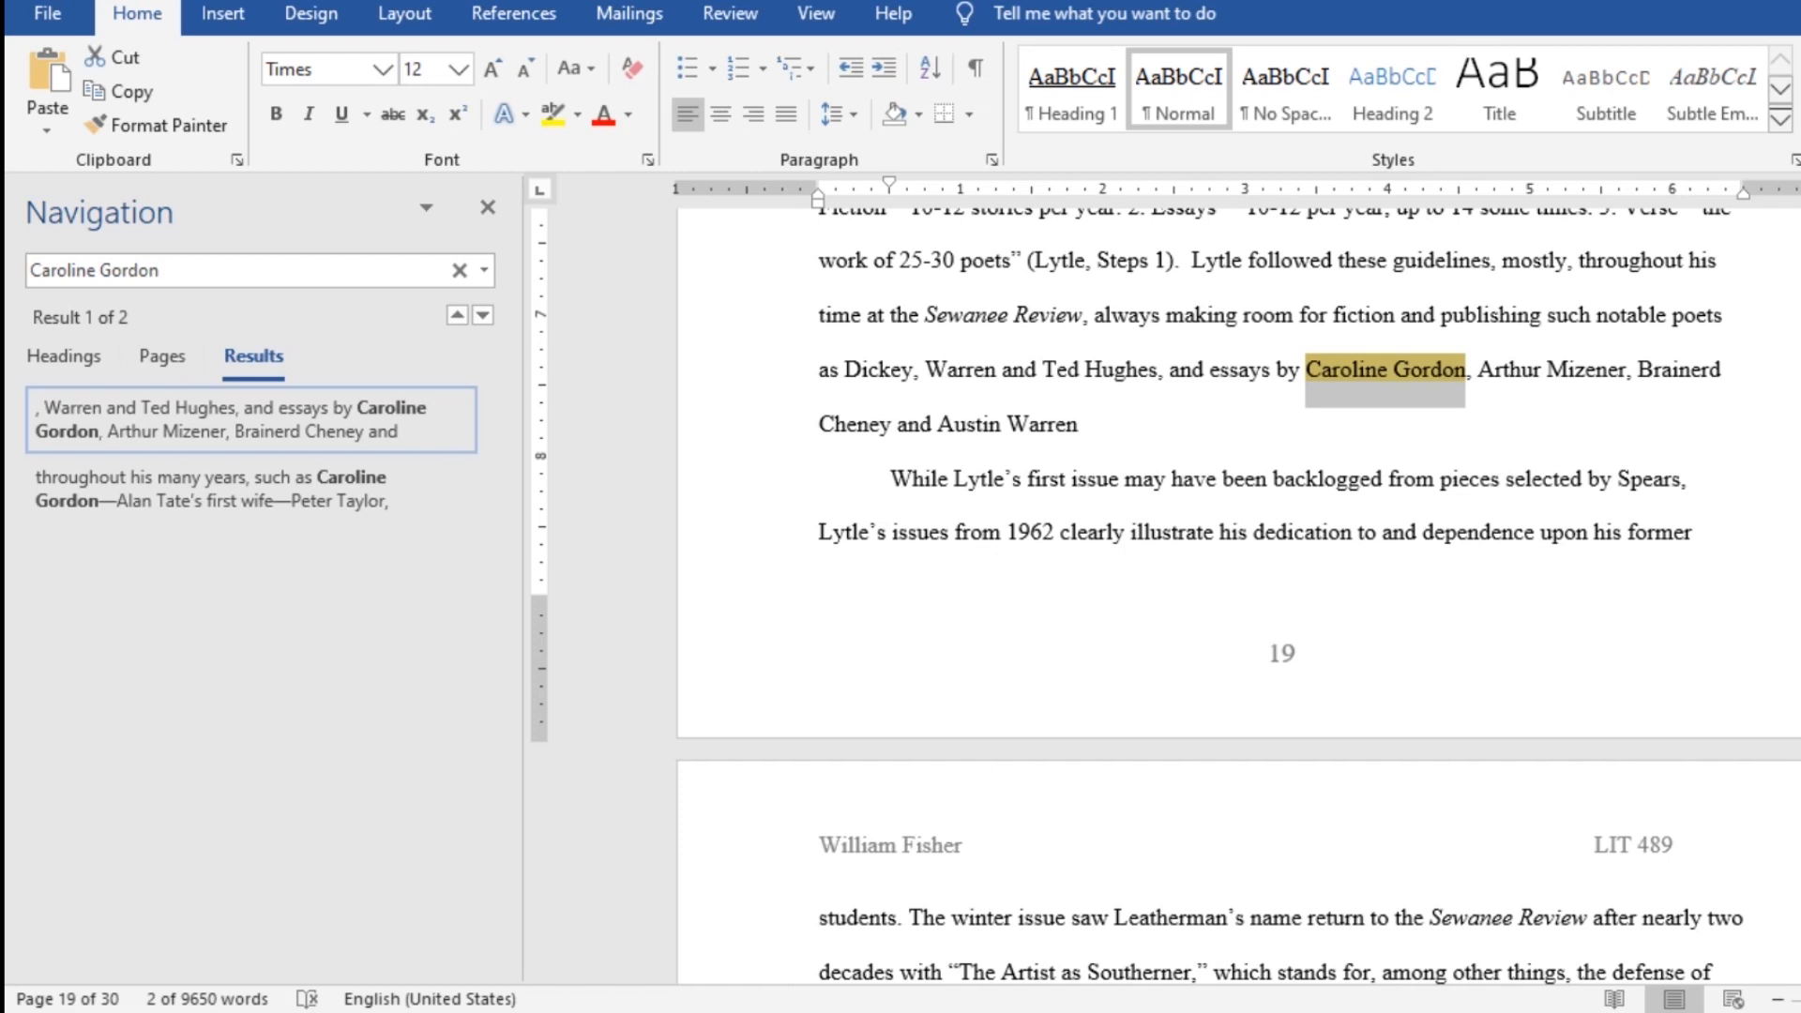
left_click(1210, 901)
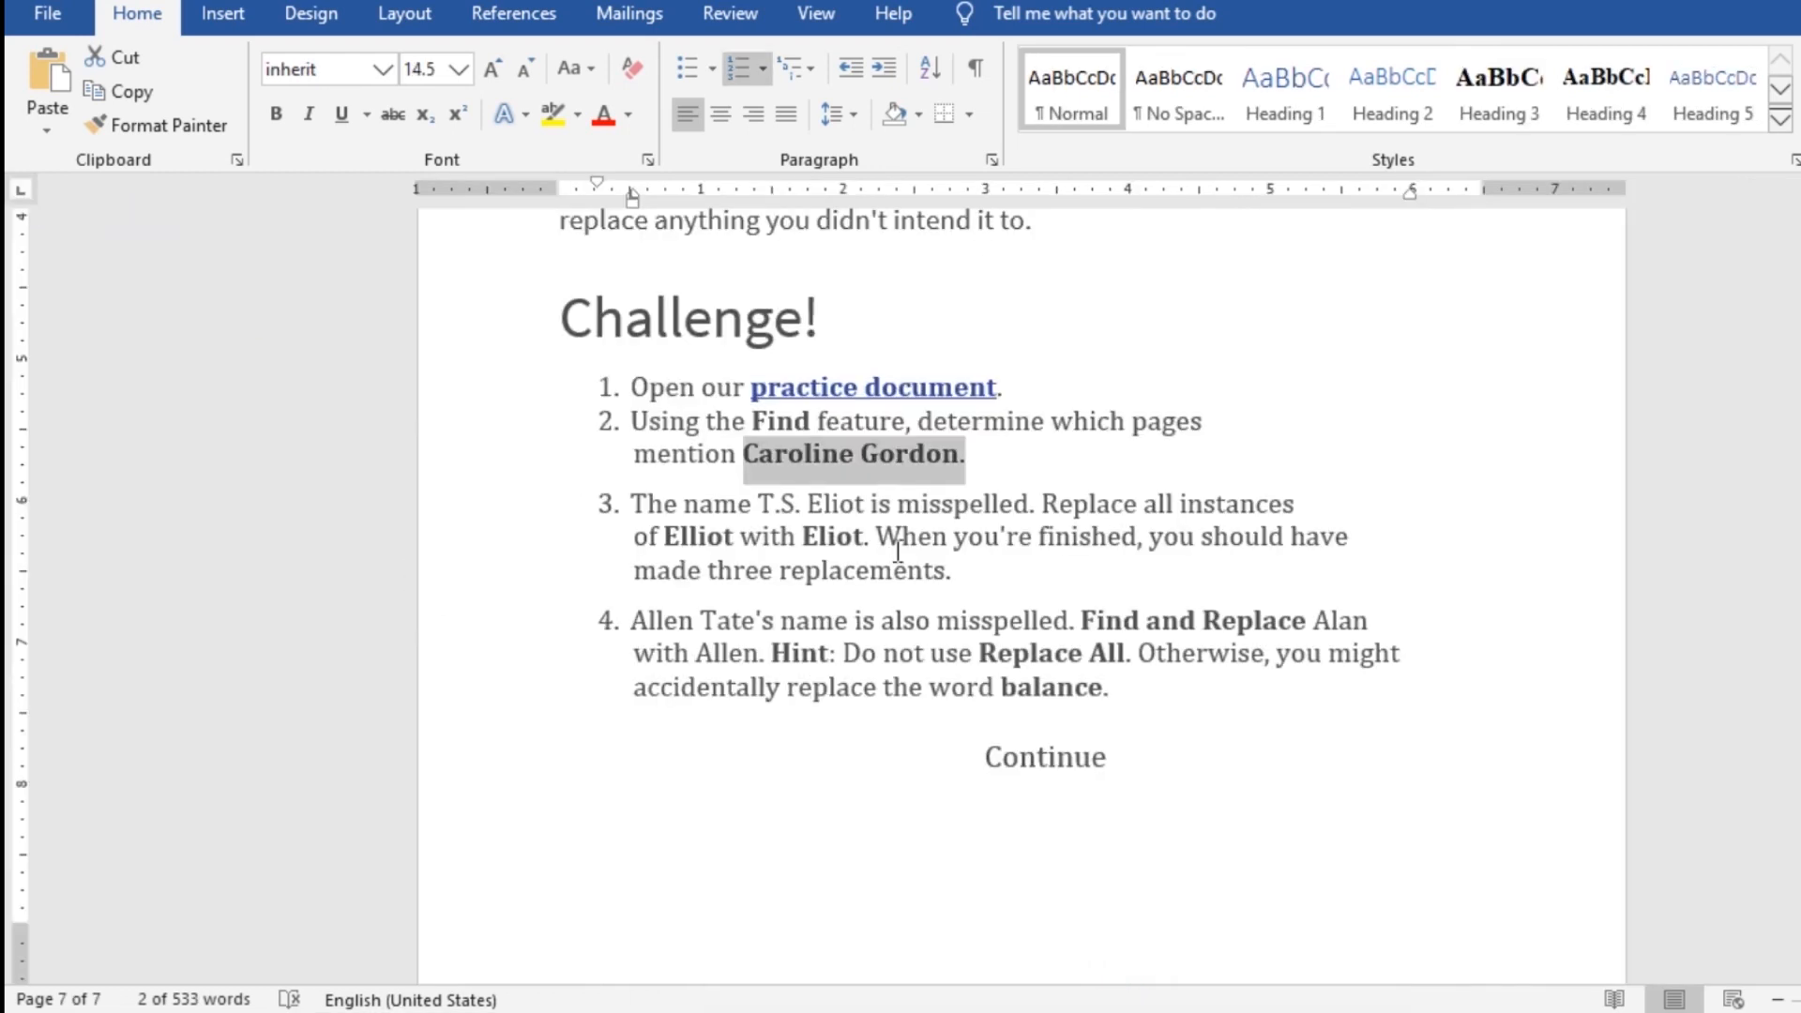
- Copy the misspelled name 'Elliot' from the challenge's third task
left_click(1098, 585)
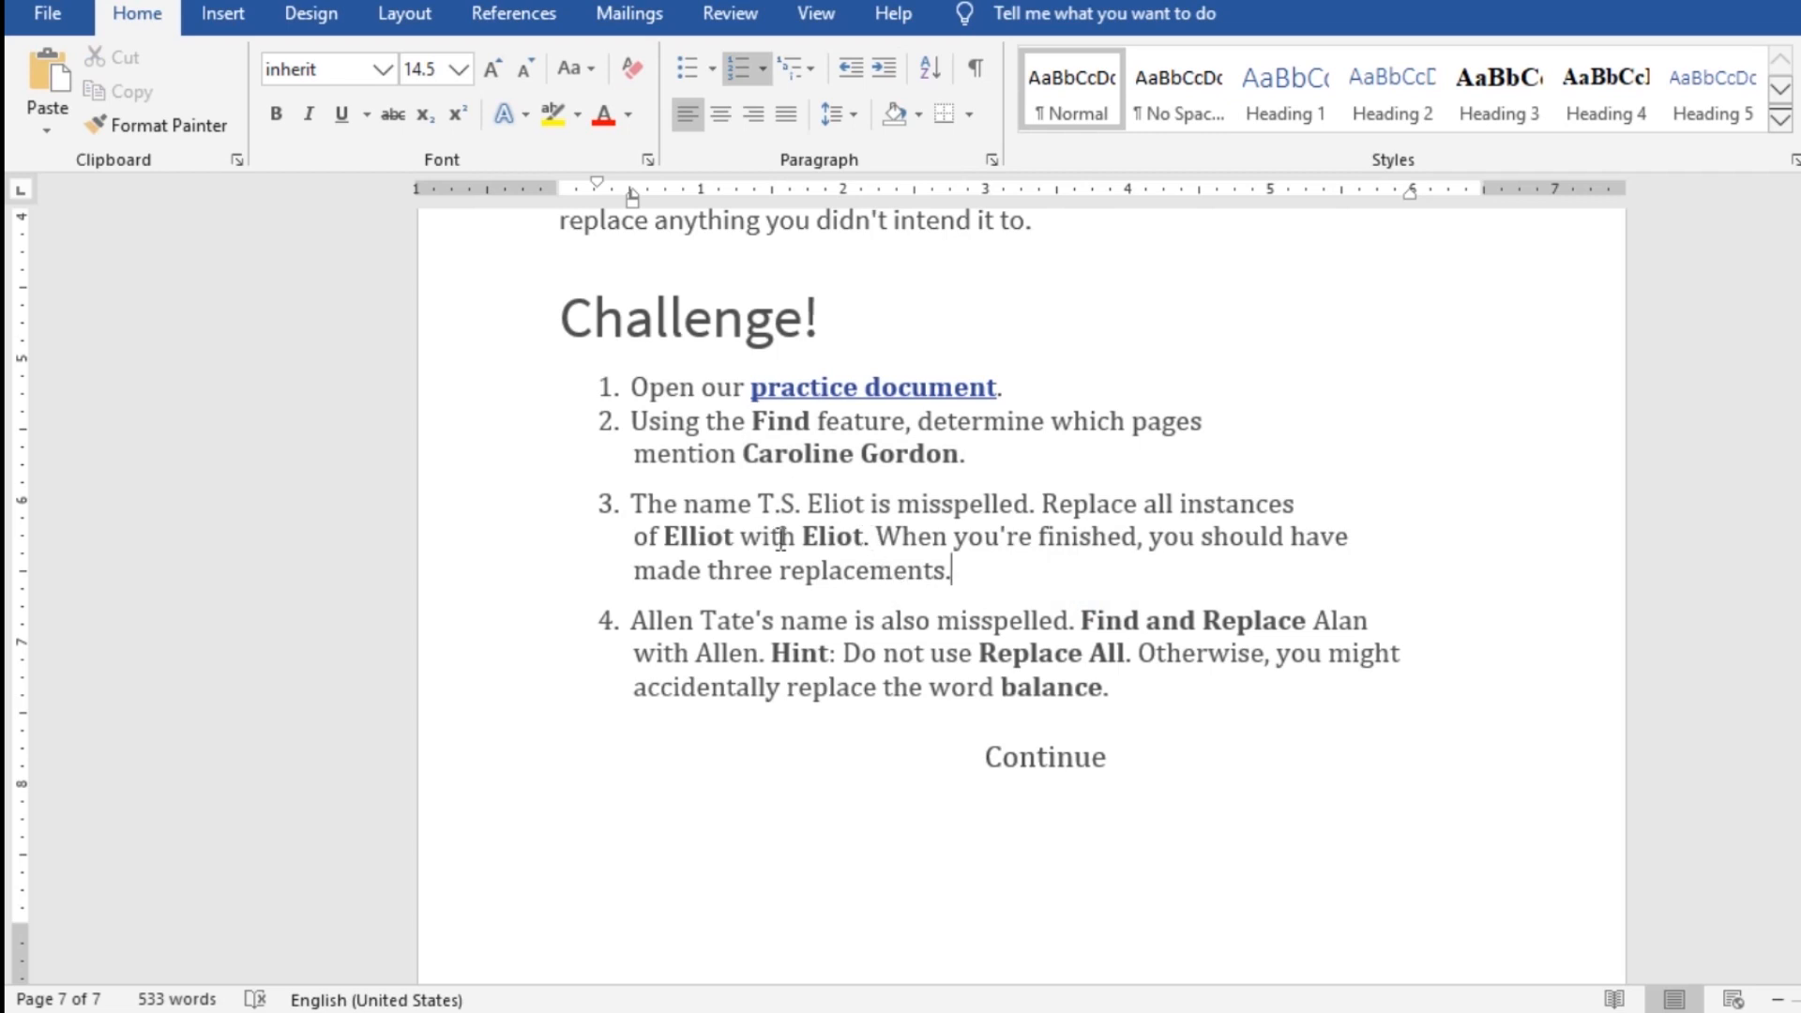
left_click(731, 537)
left_click_drag(732, 535, 672, 537)
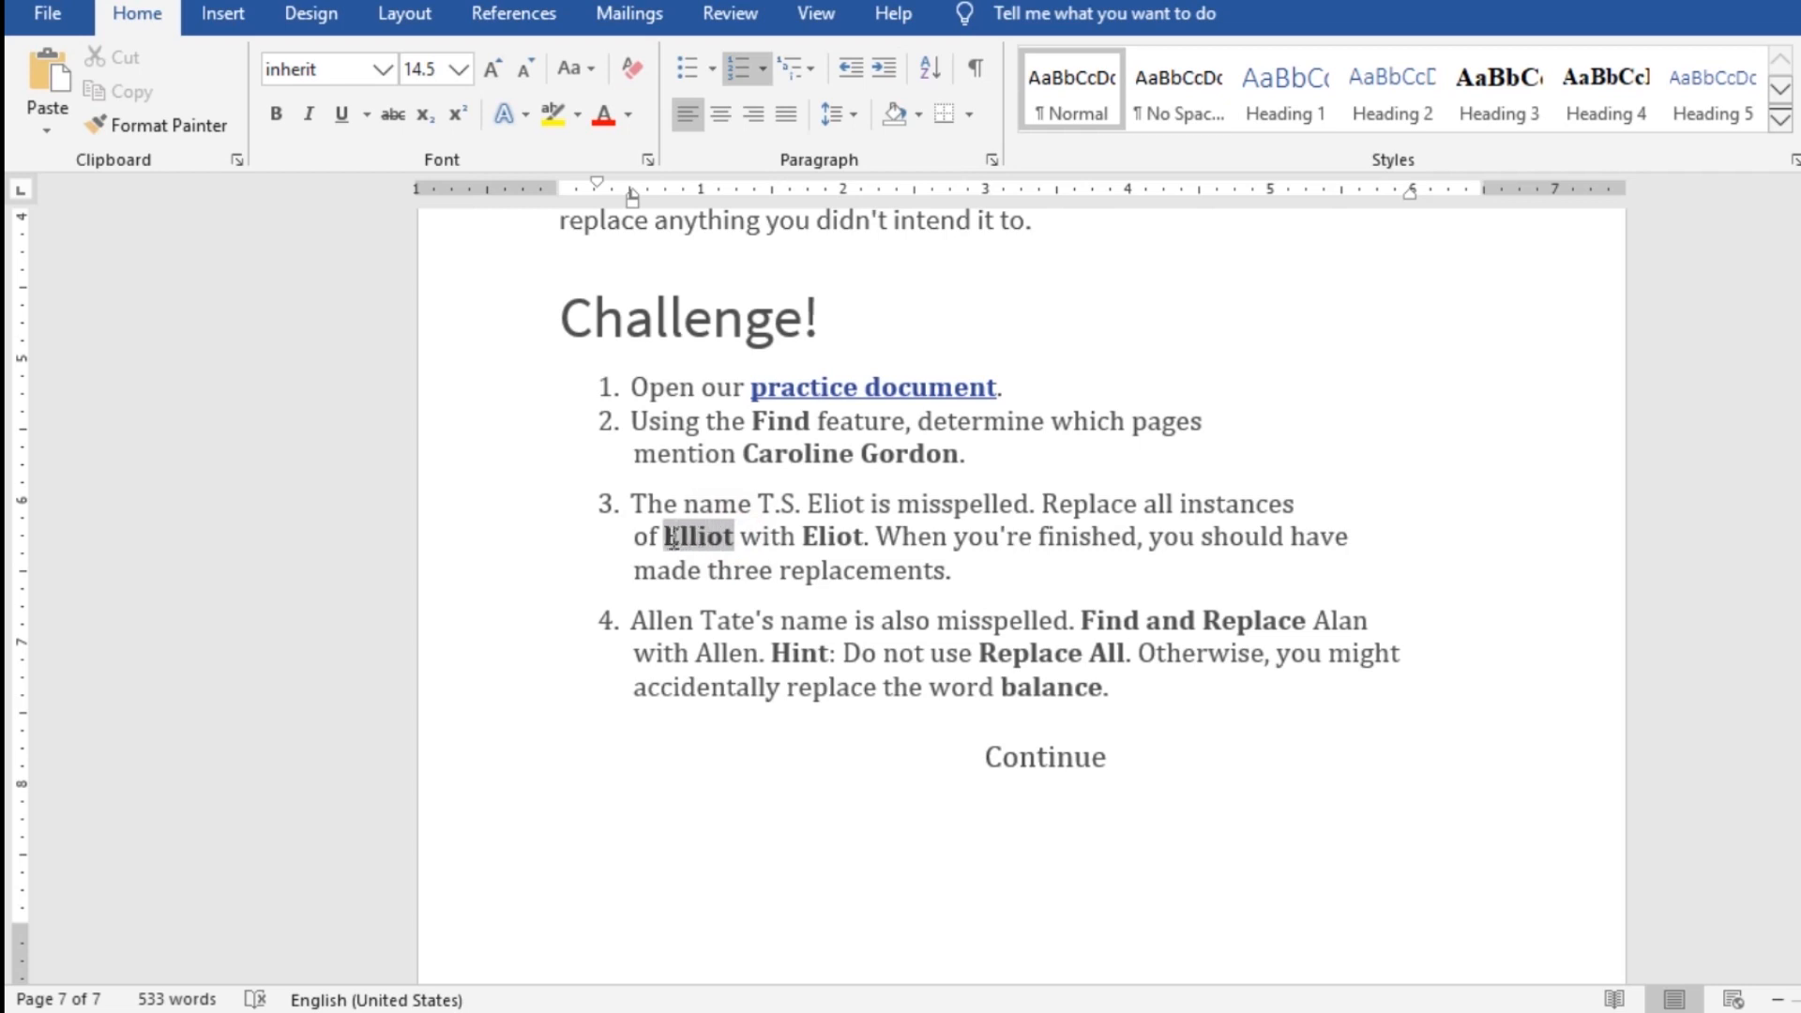
right_click(671, 536)
left_click(606, 60)
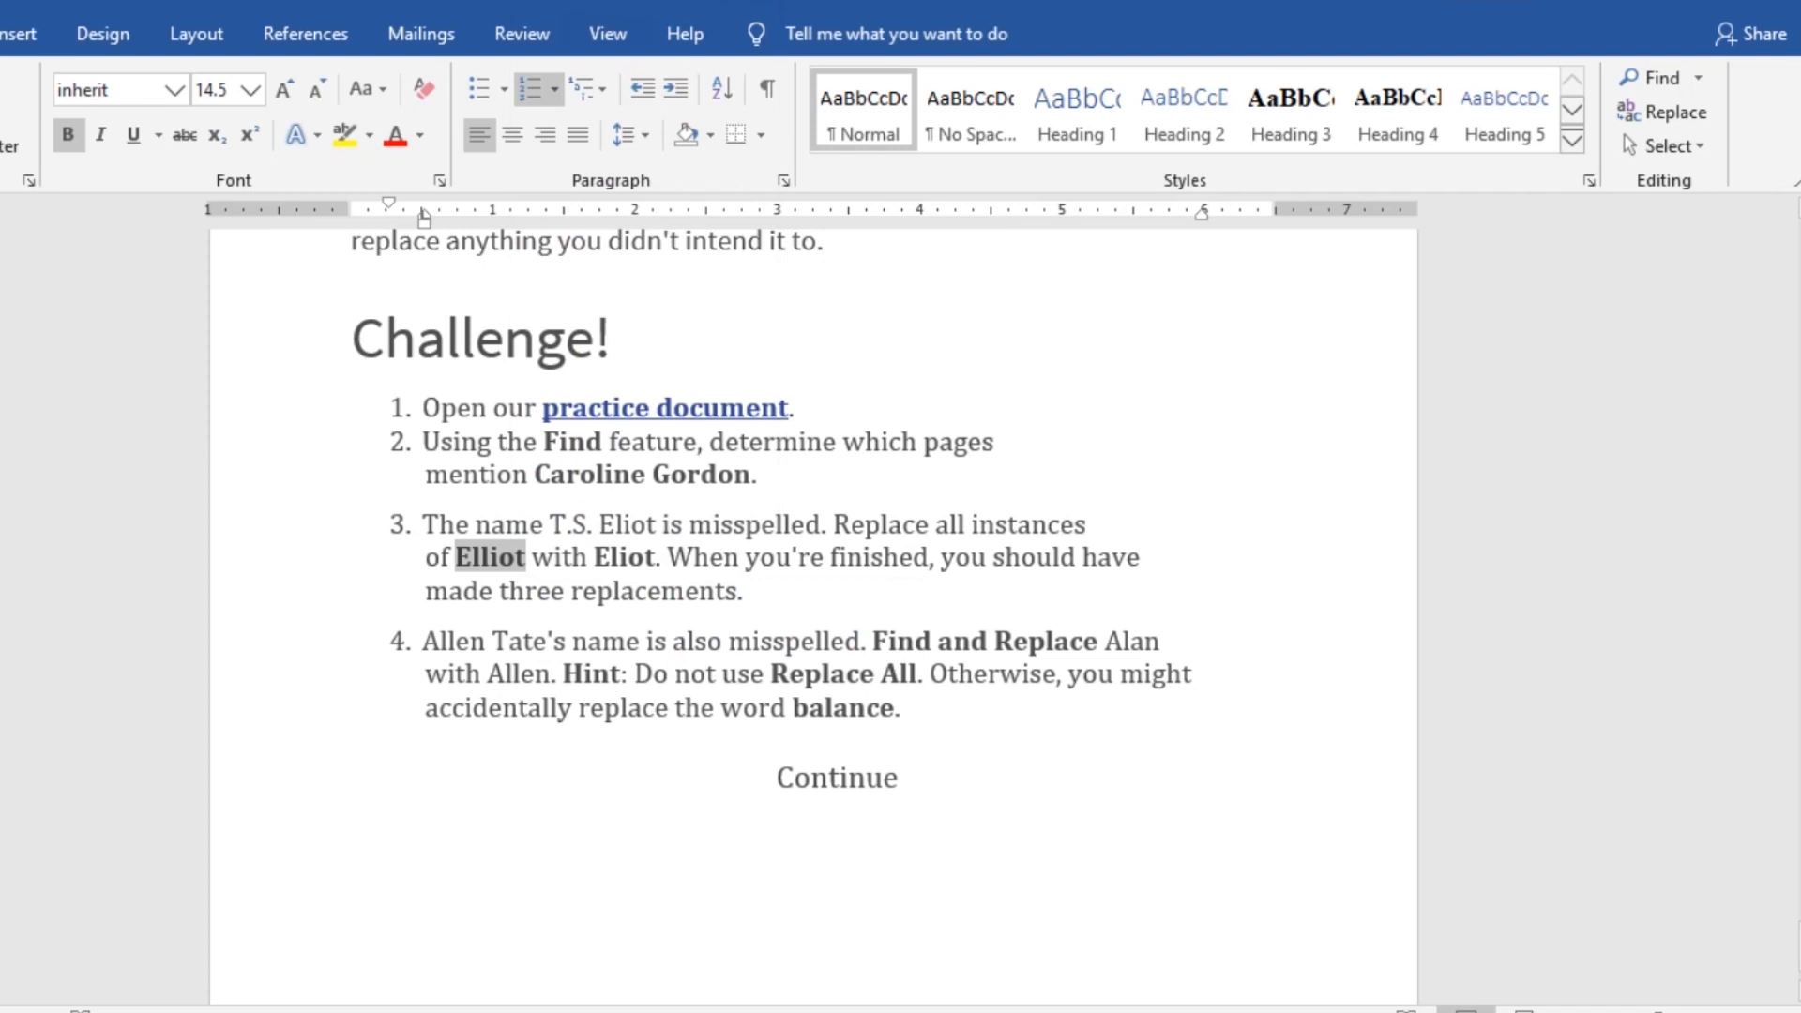
left_click(761, 1006)
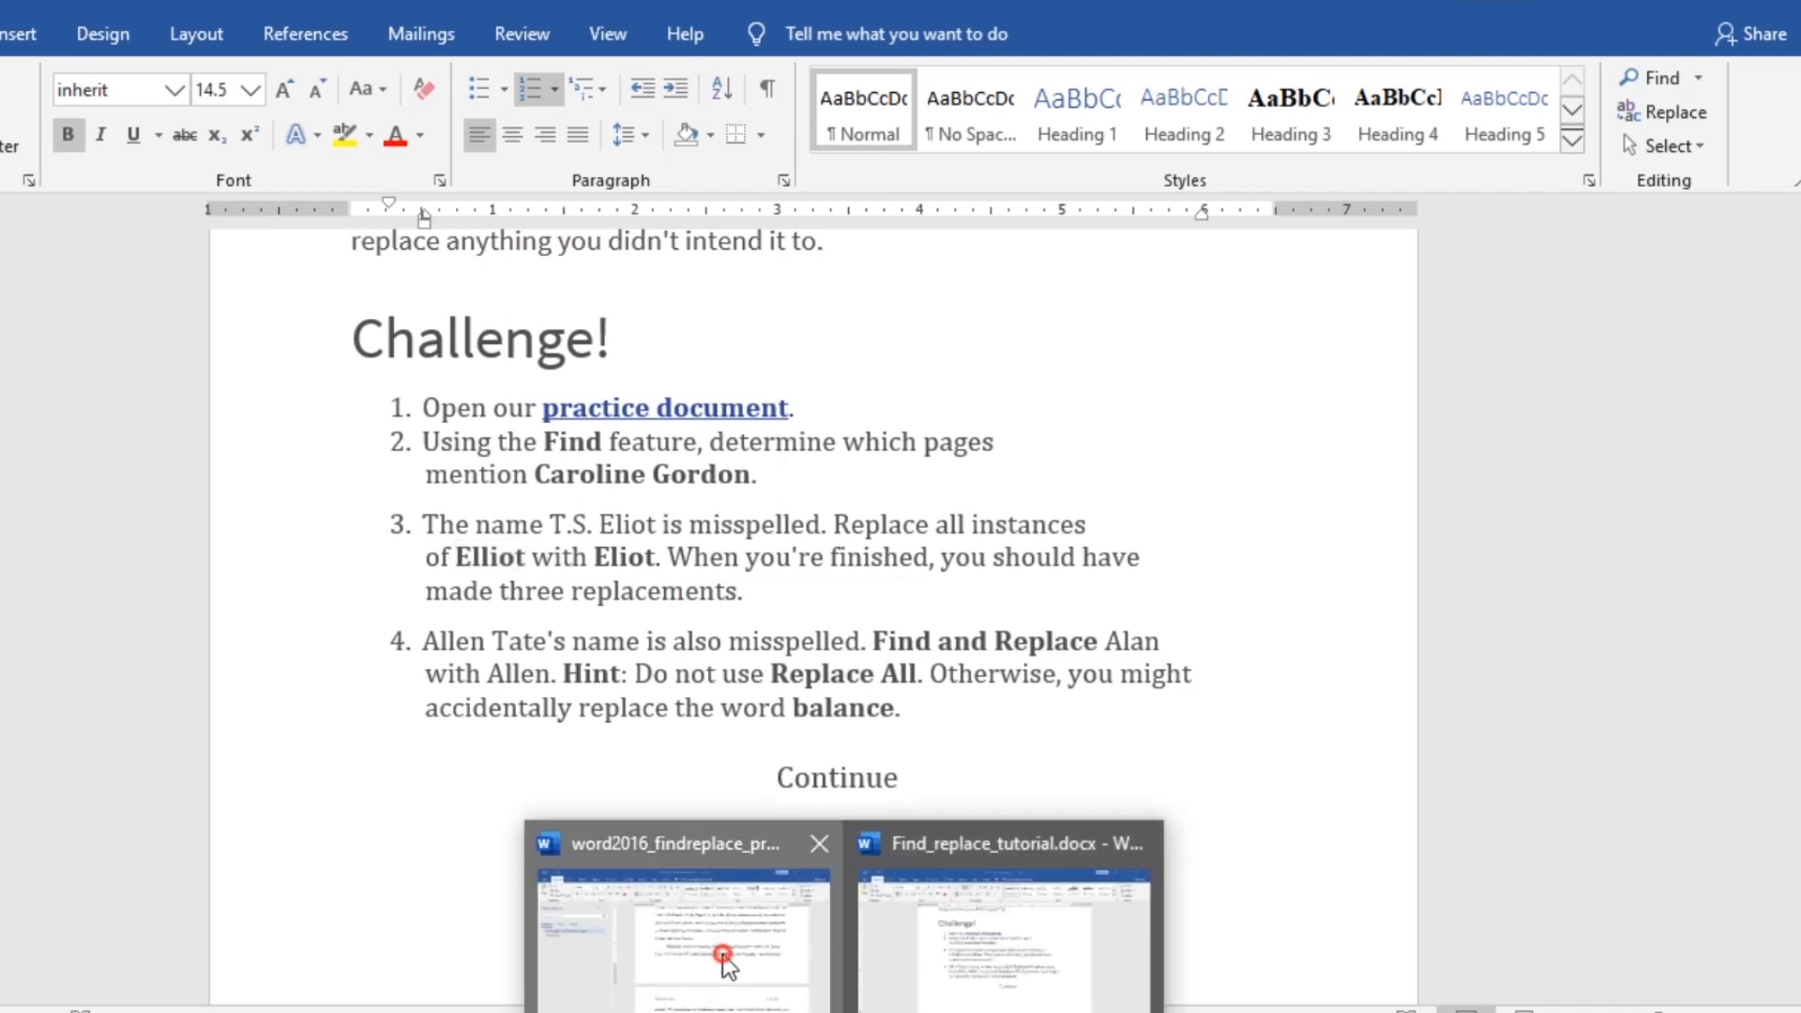
- In the practice essay's Find and Replace dialog, paste 'Elliot' as the Find what text
left_click(704, 929)
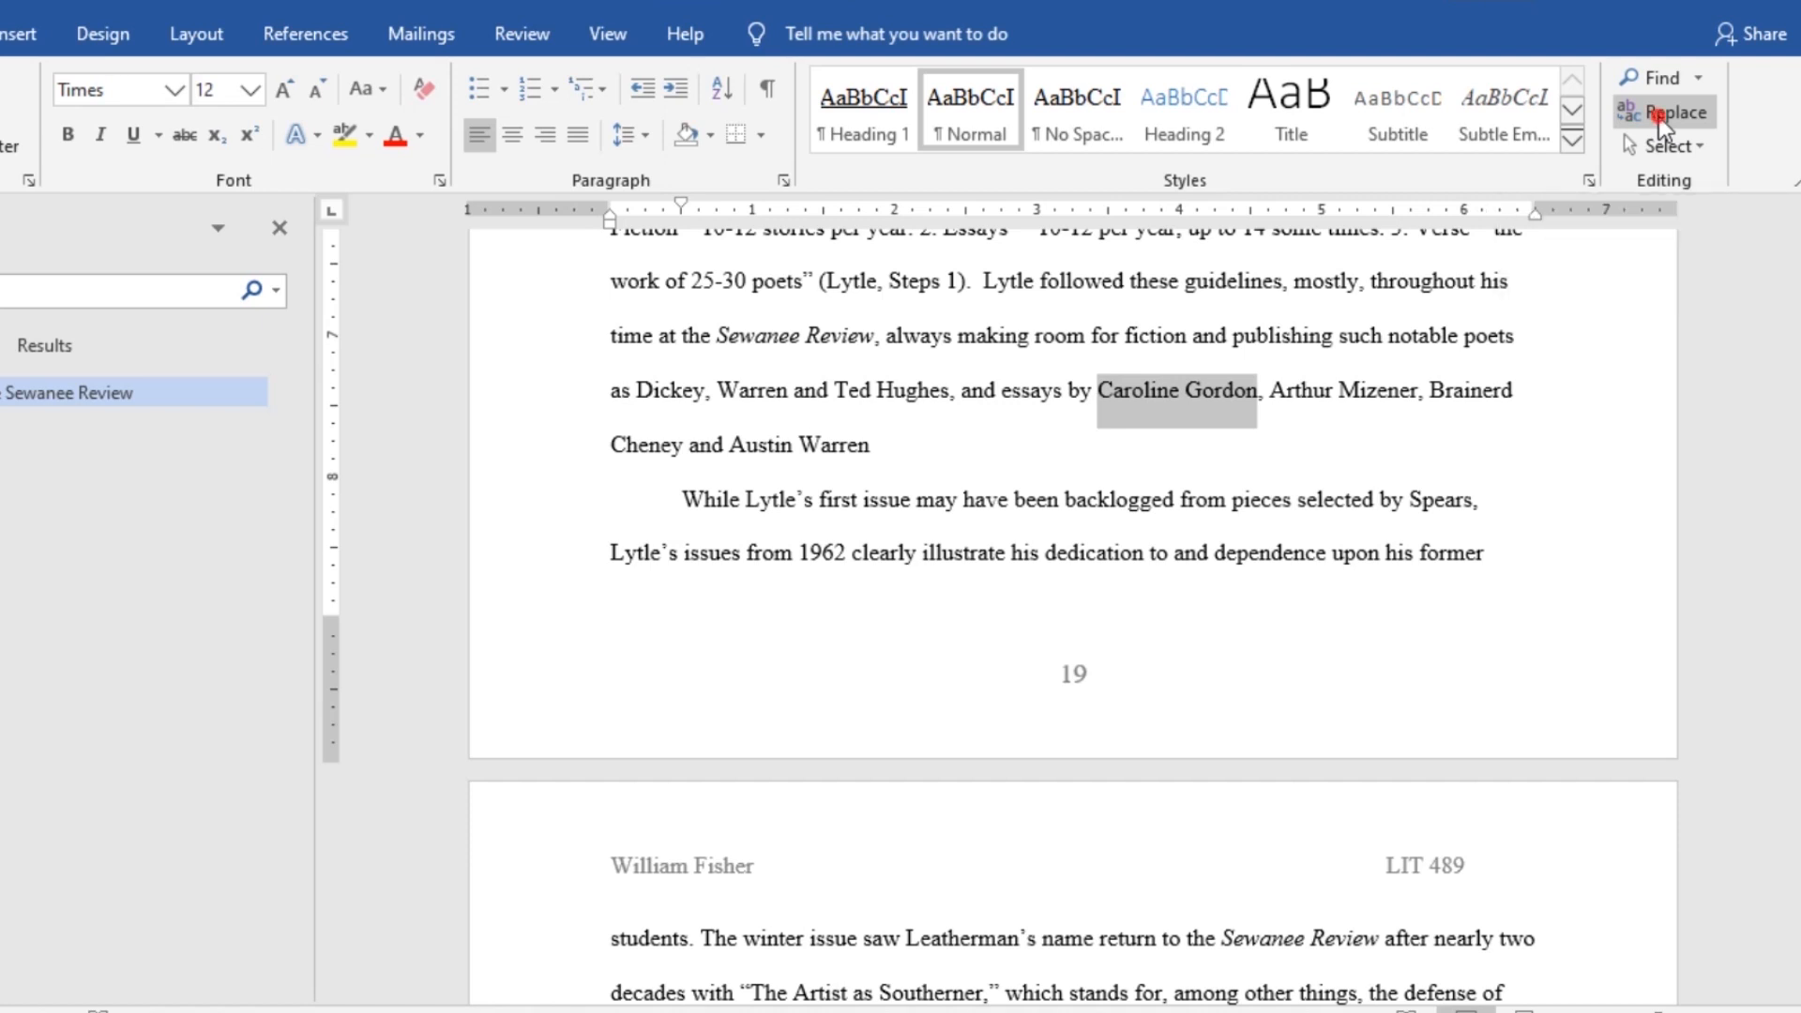
left_click(1659, 117)
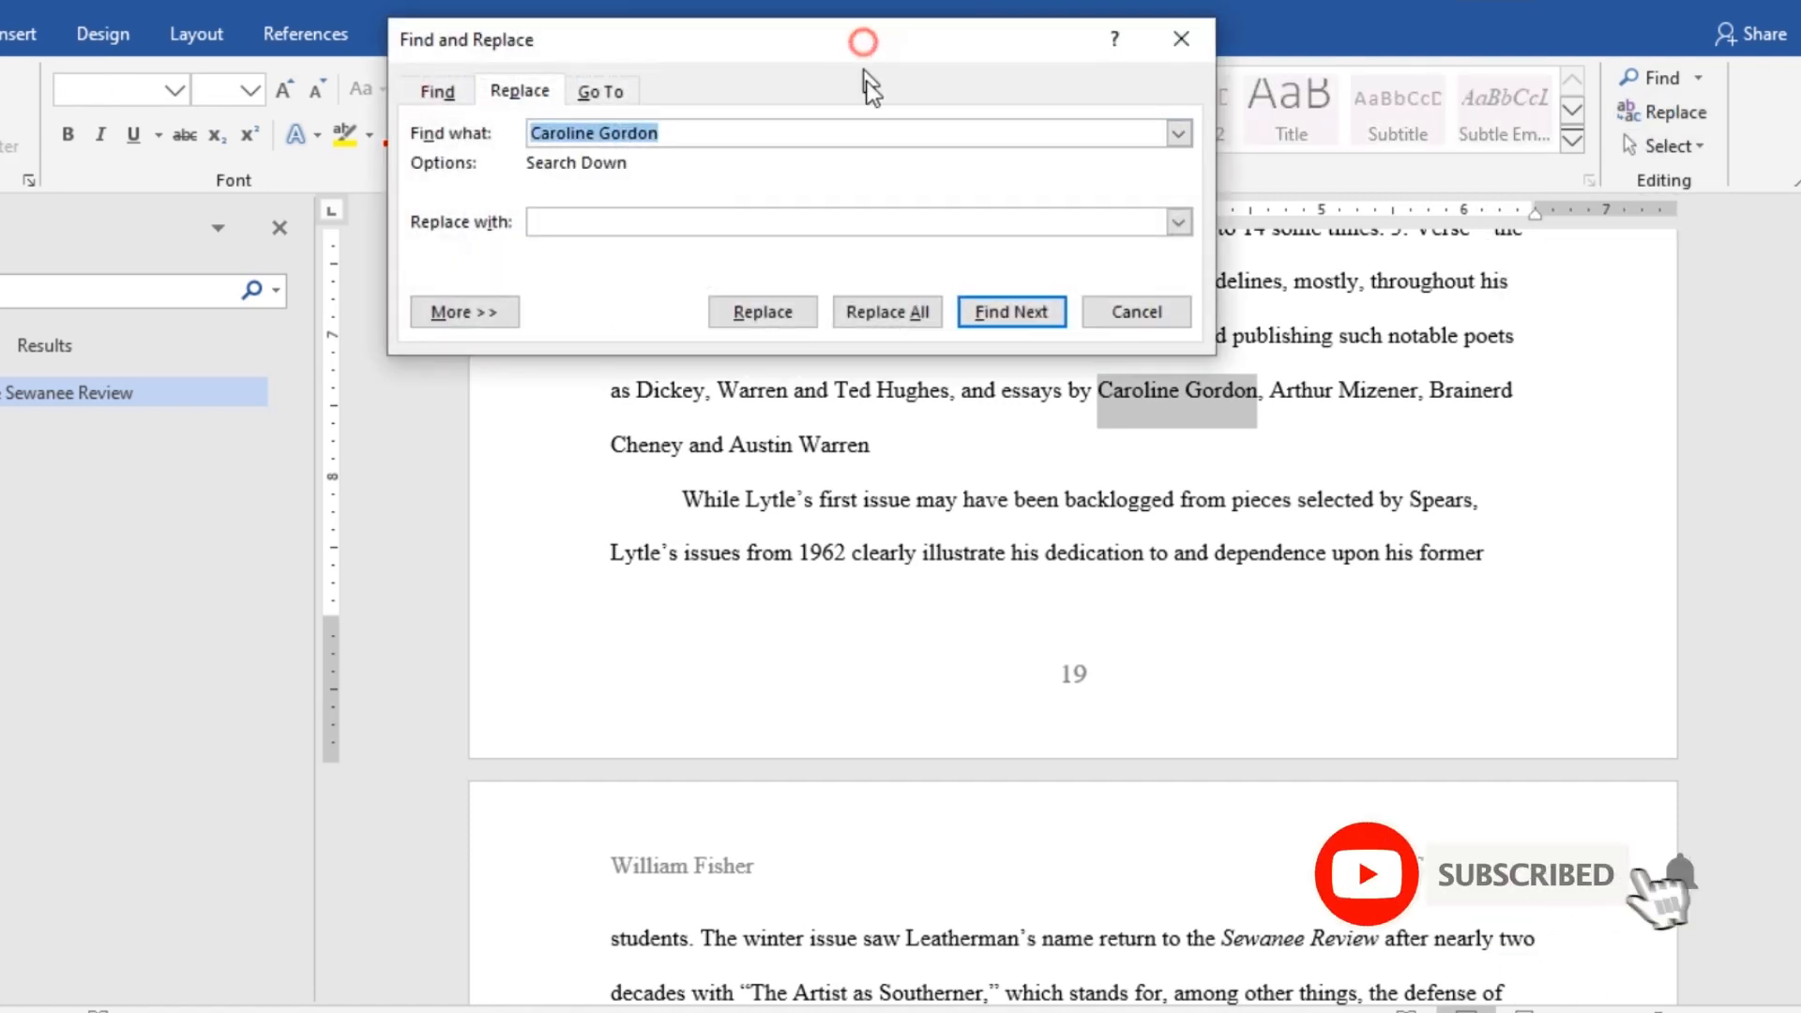
left_click_drag(862, 44, 936, 430)
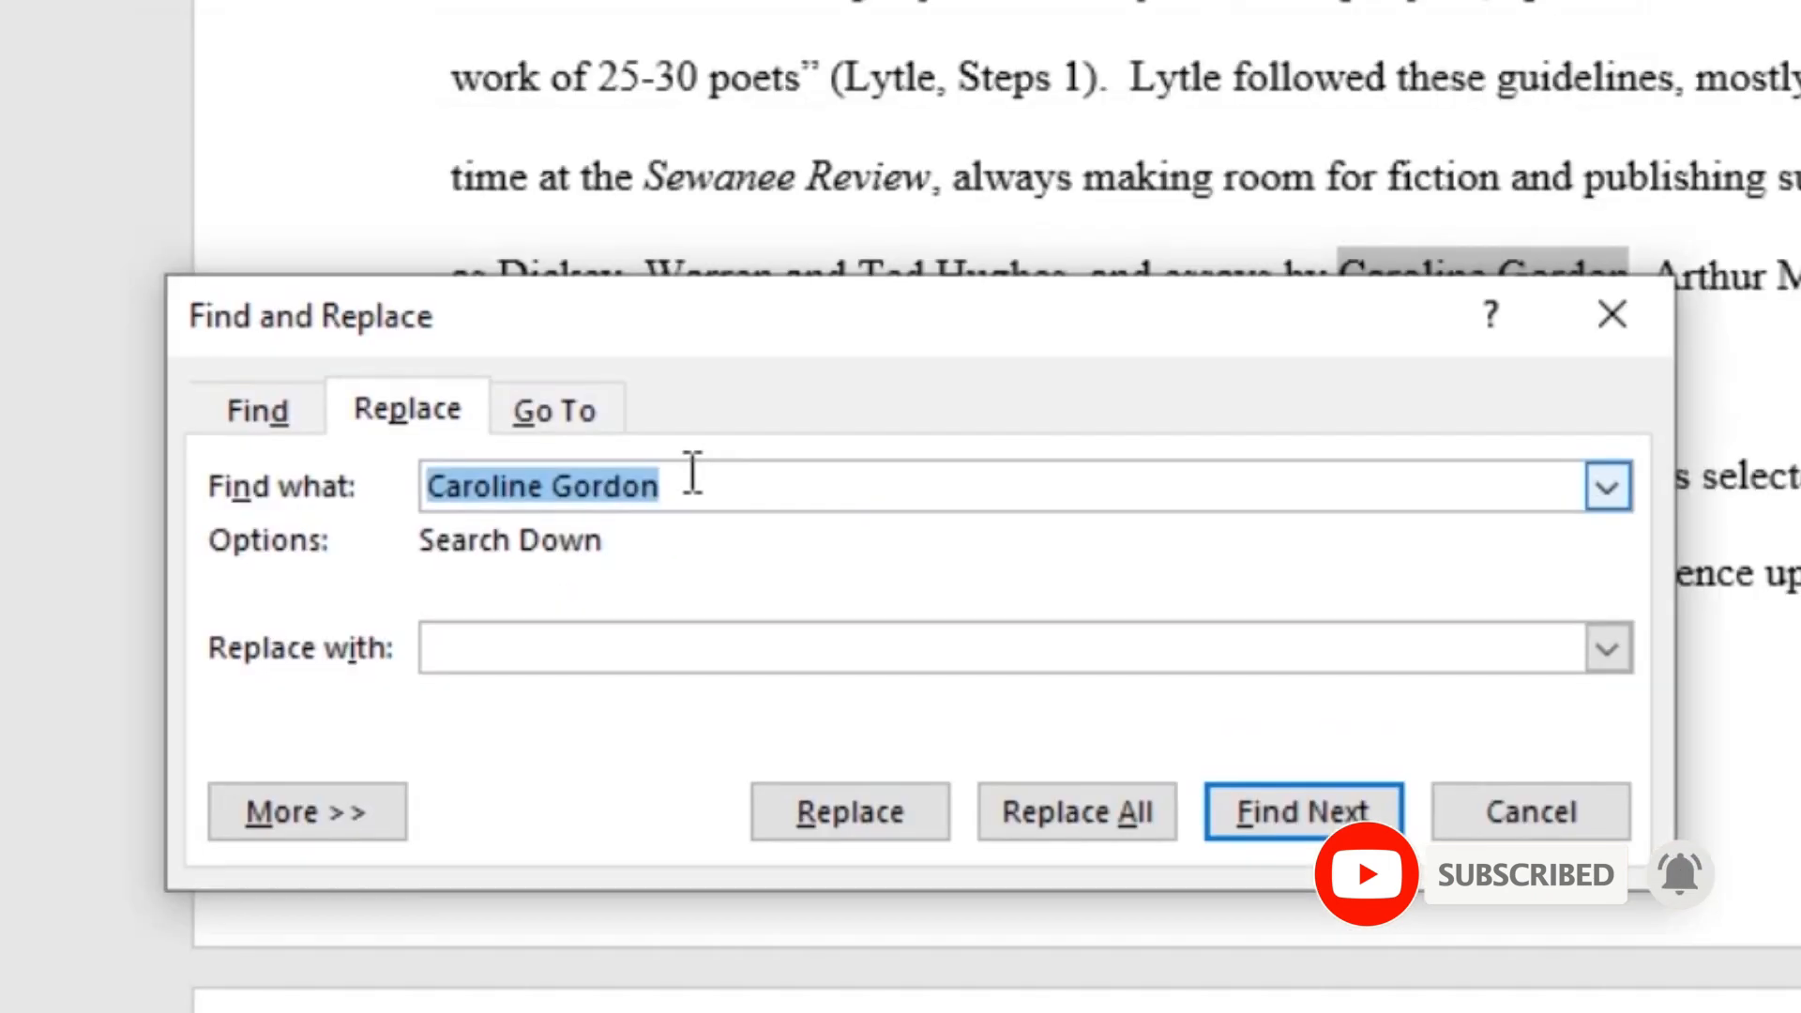
right_click(623, 482)
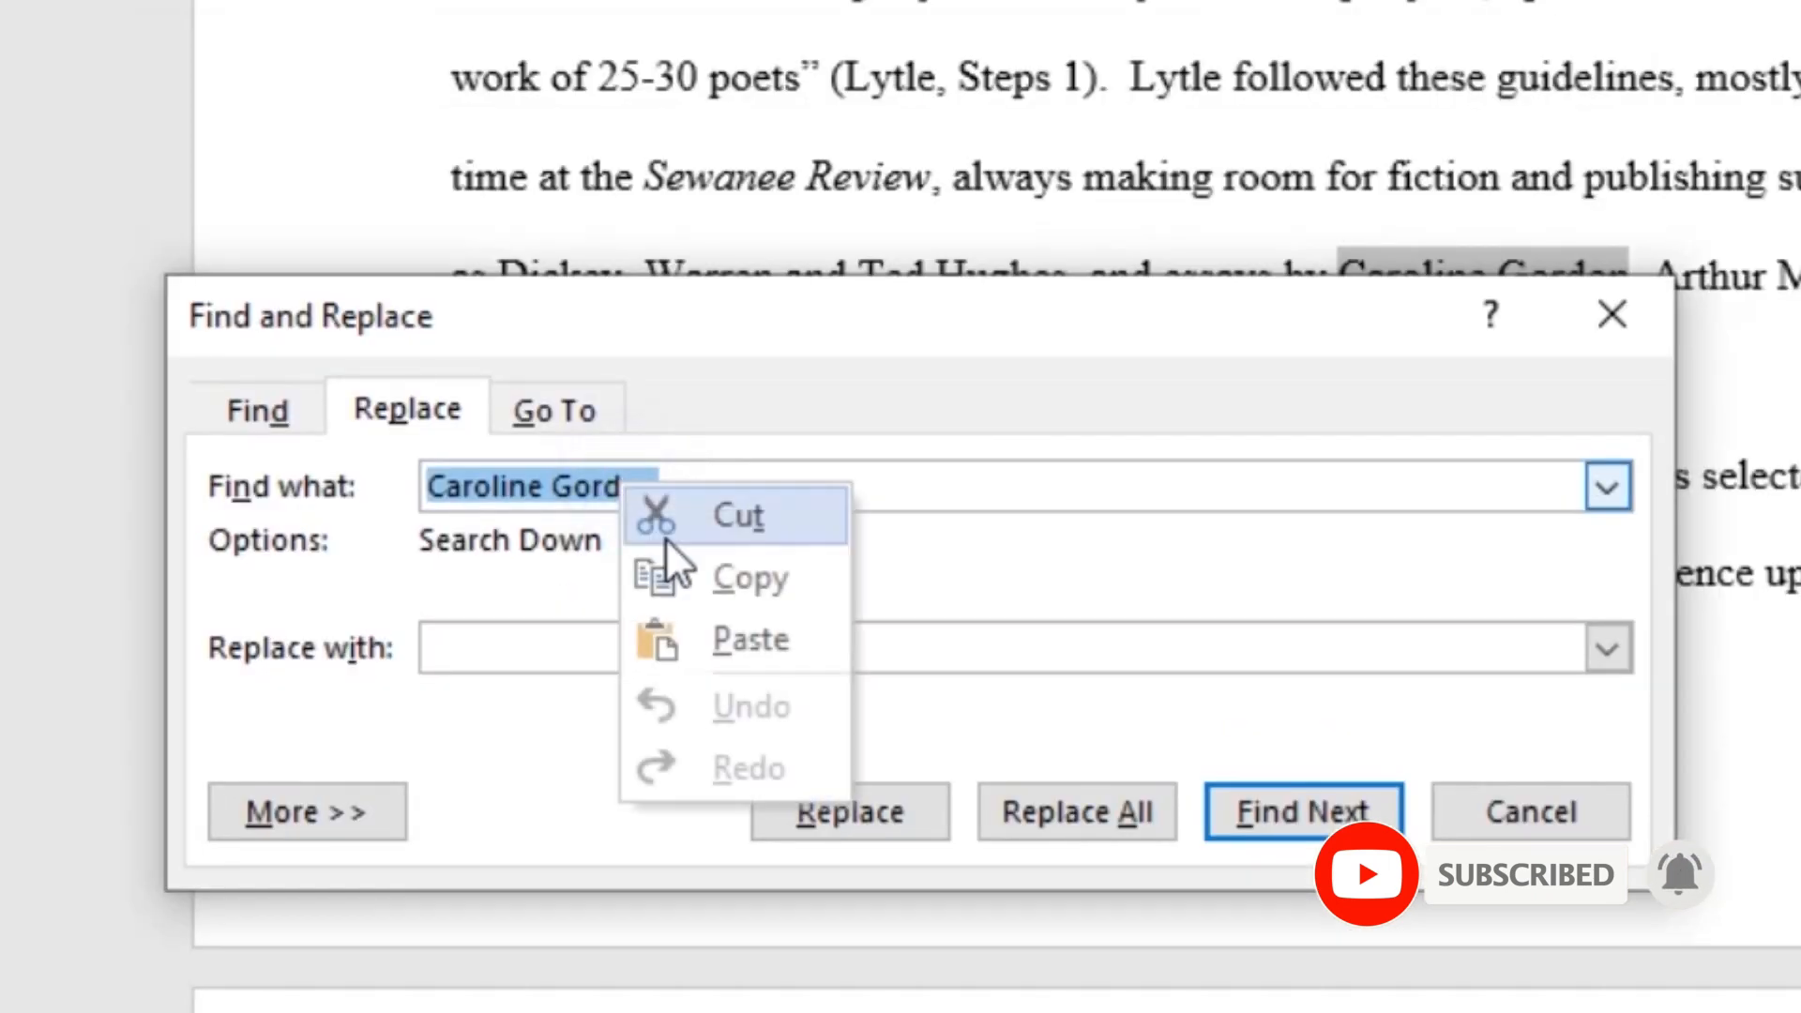
left_click(746, 644)
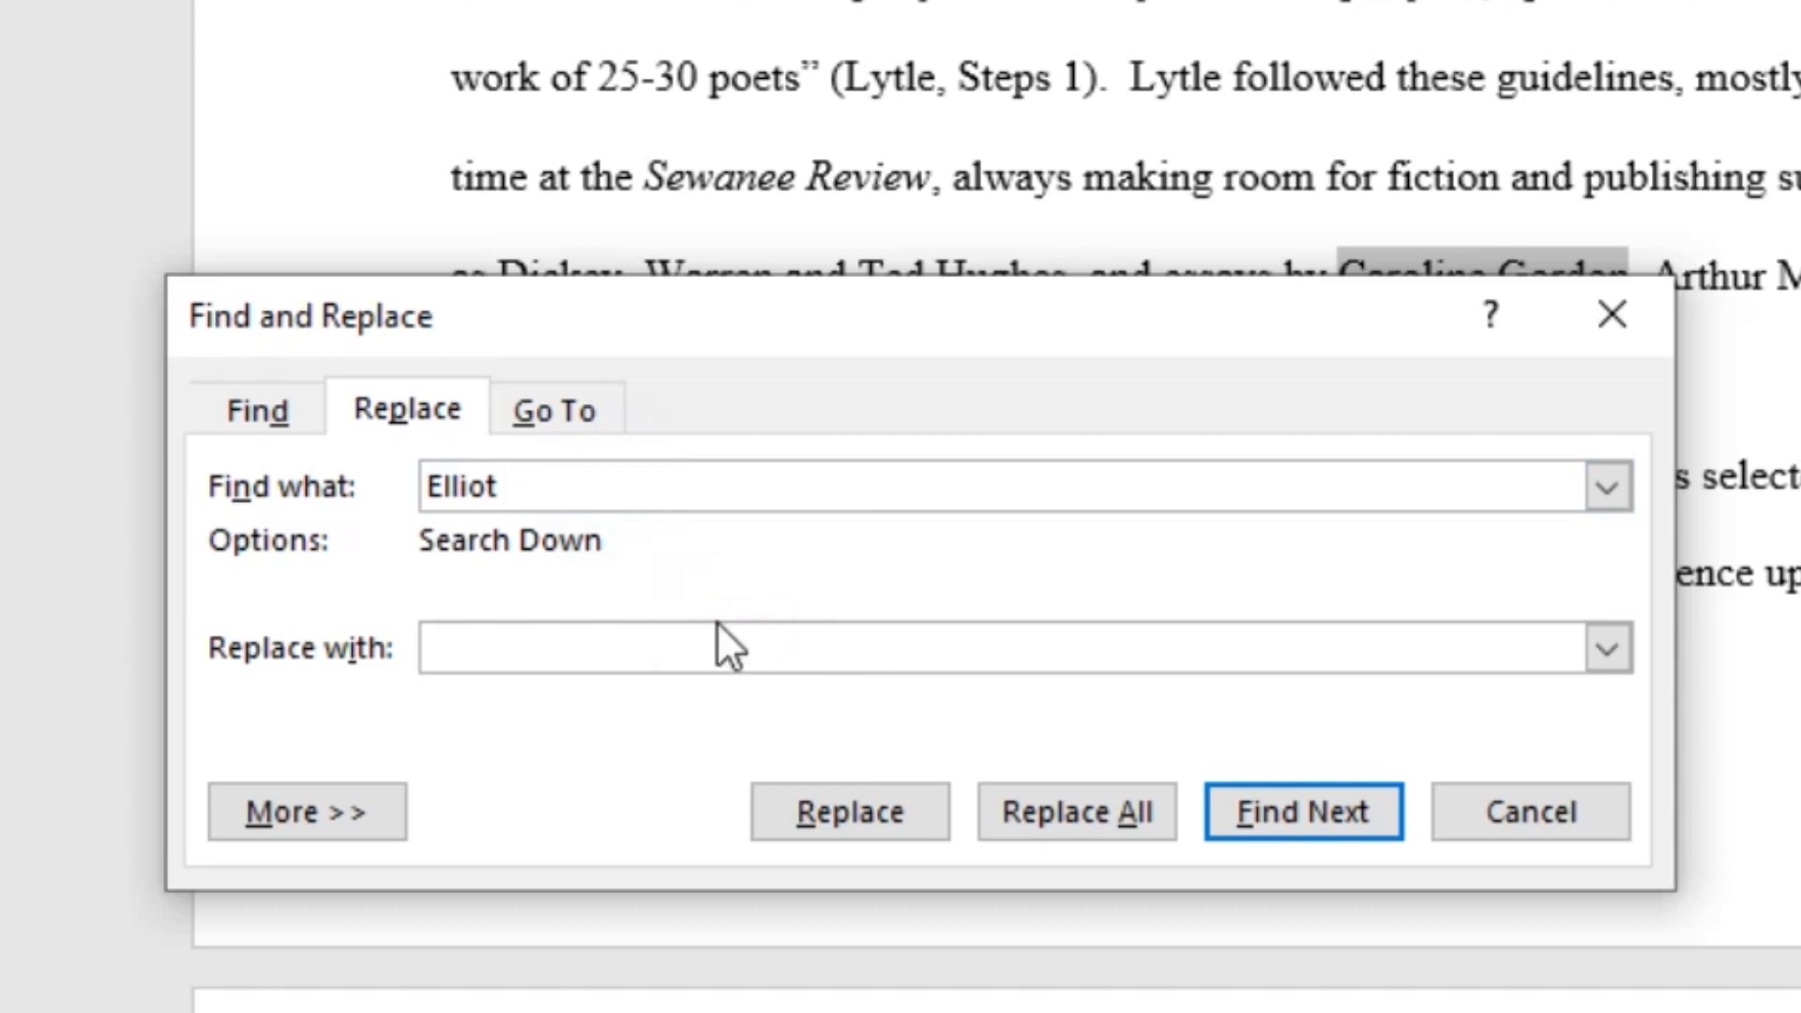
- Enter 'Eliot' as the Replace with text and find the next match
left_click(534, 651)
type("E")
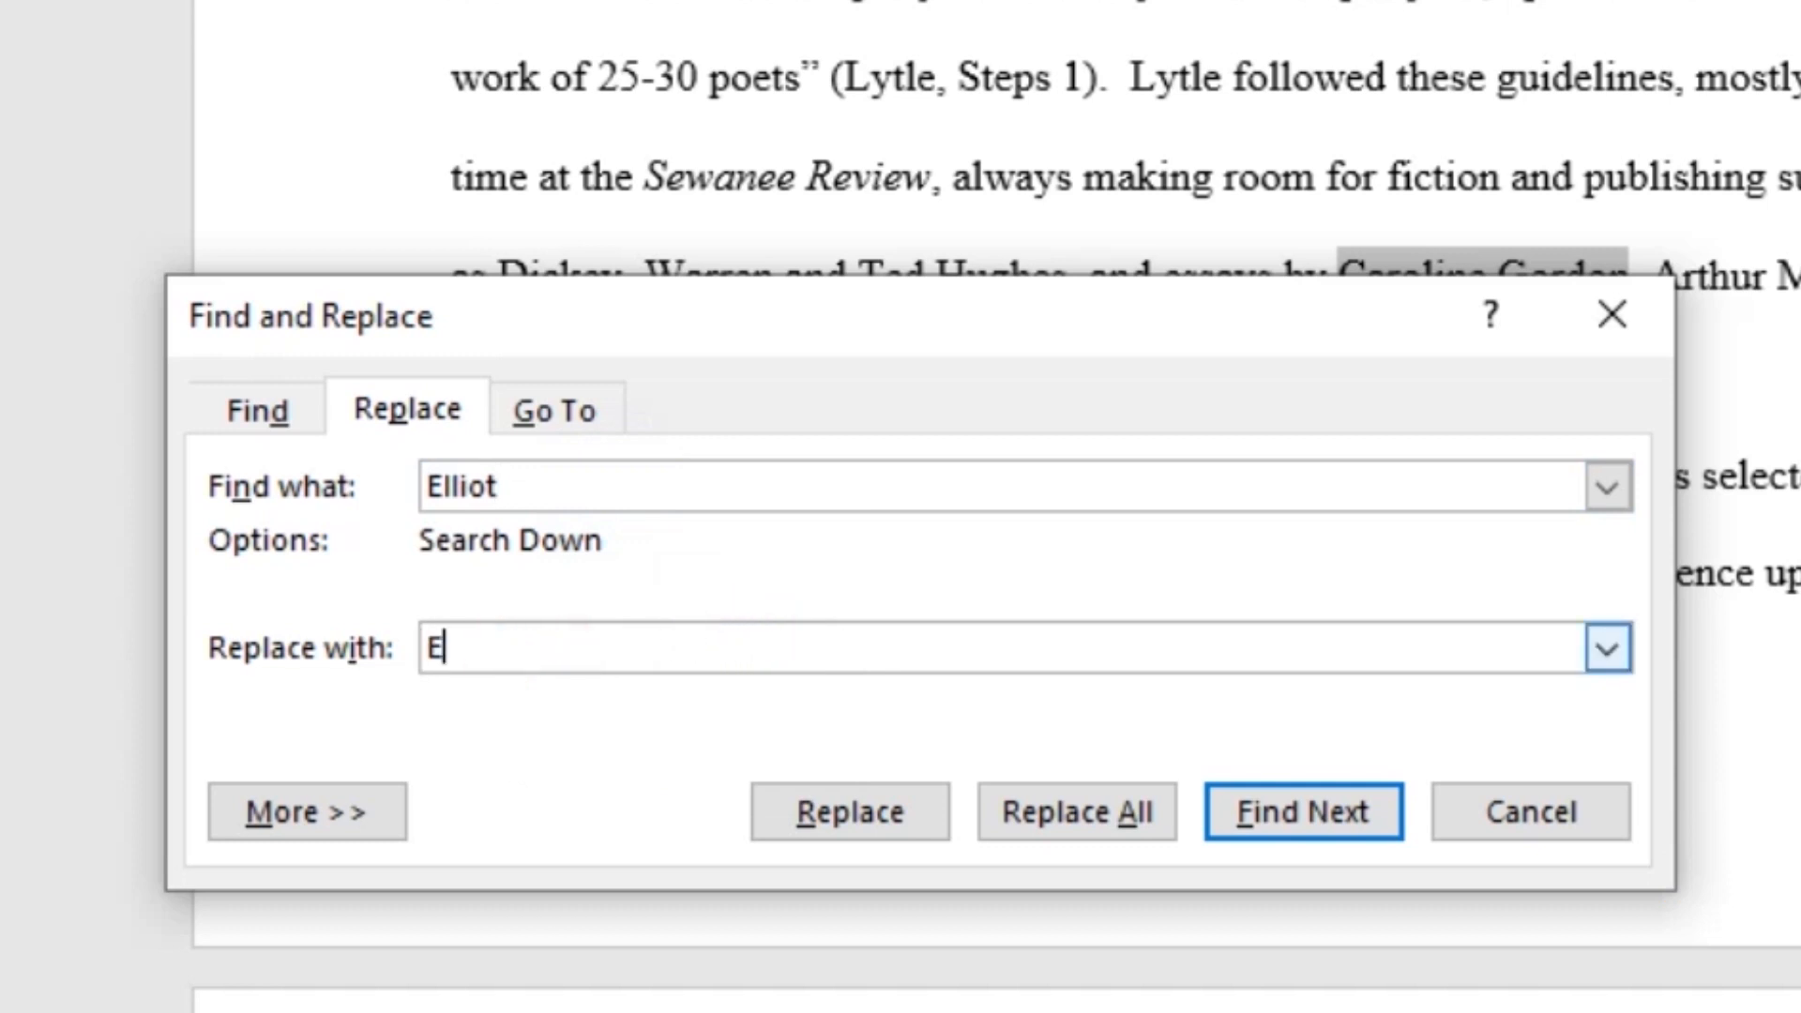
type(";iot")
key("Left")
key("Left")
key("Left")
type("l")
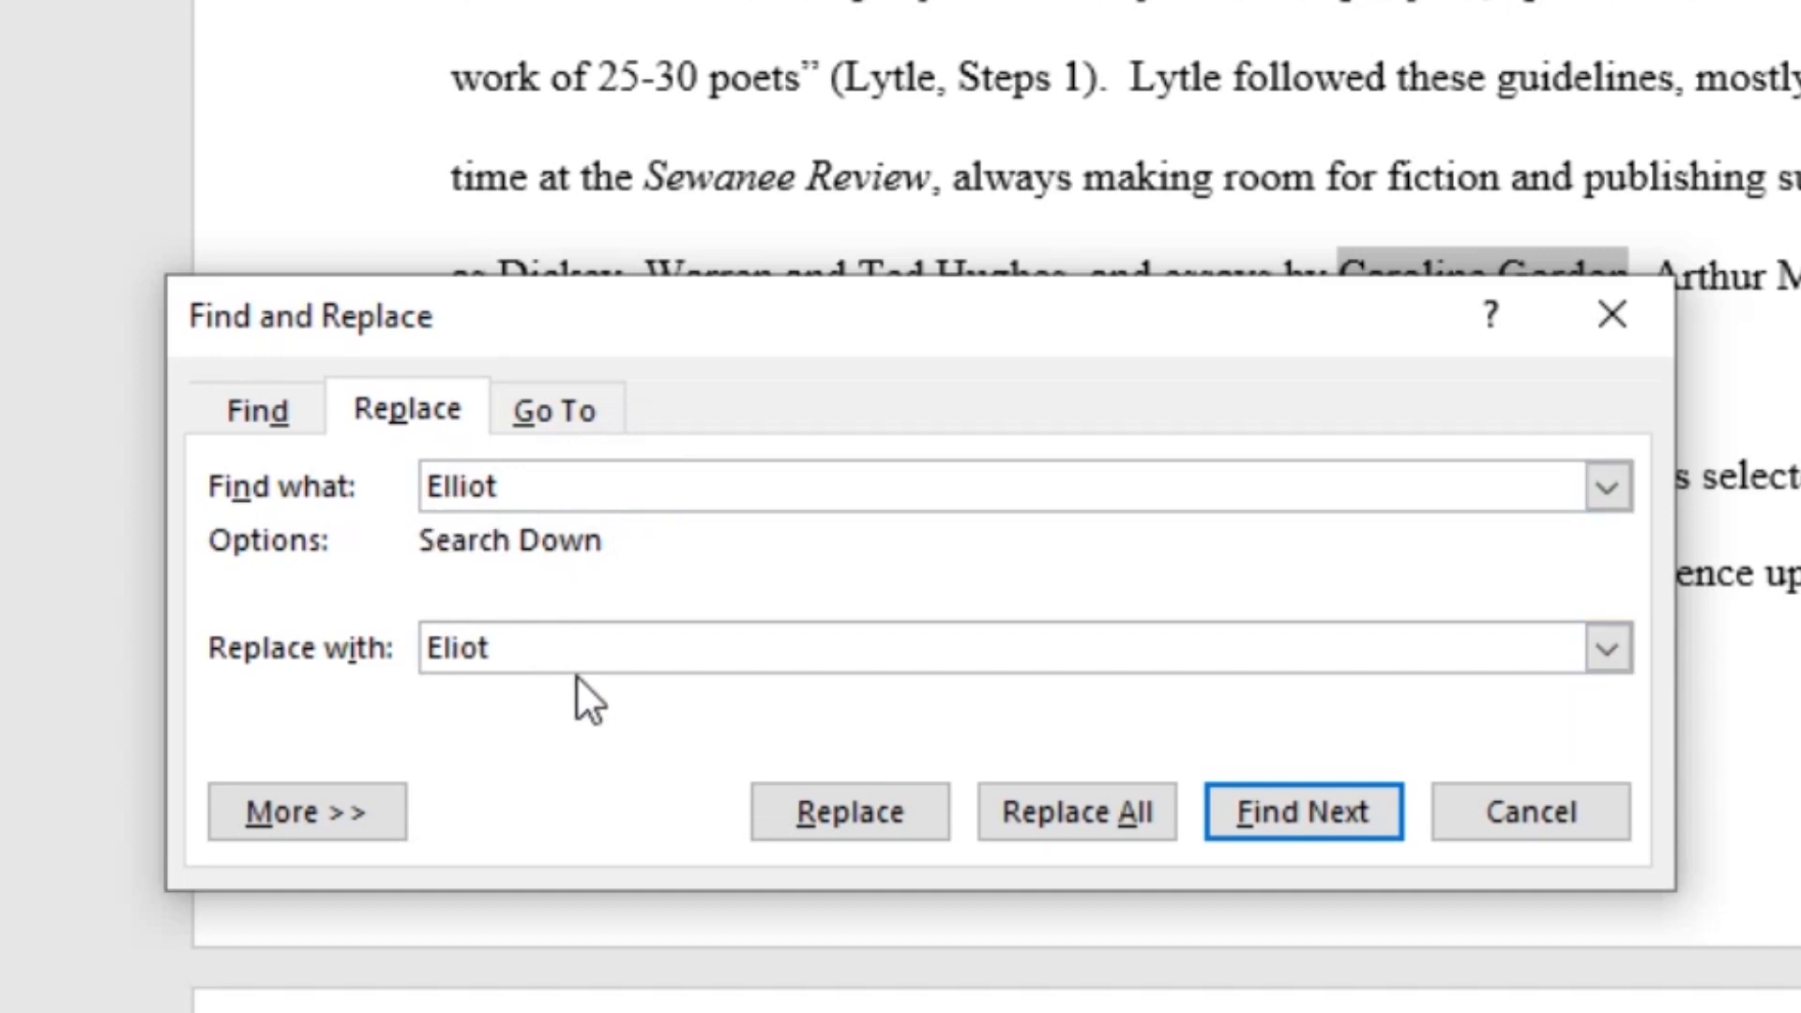
left_click(575, 648)
left_click(399, 647)
left_click(1303, 794)
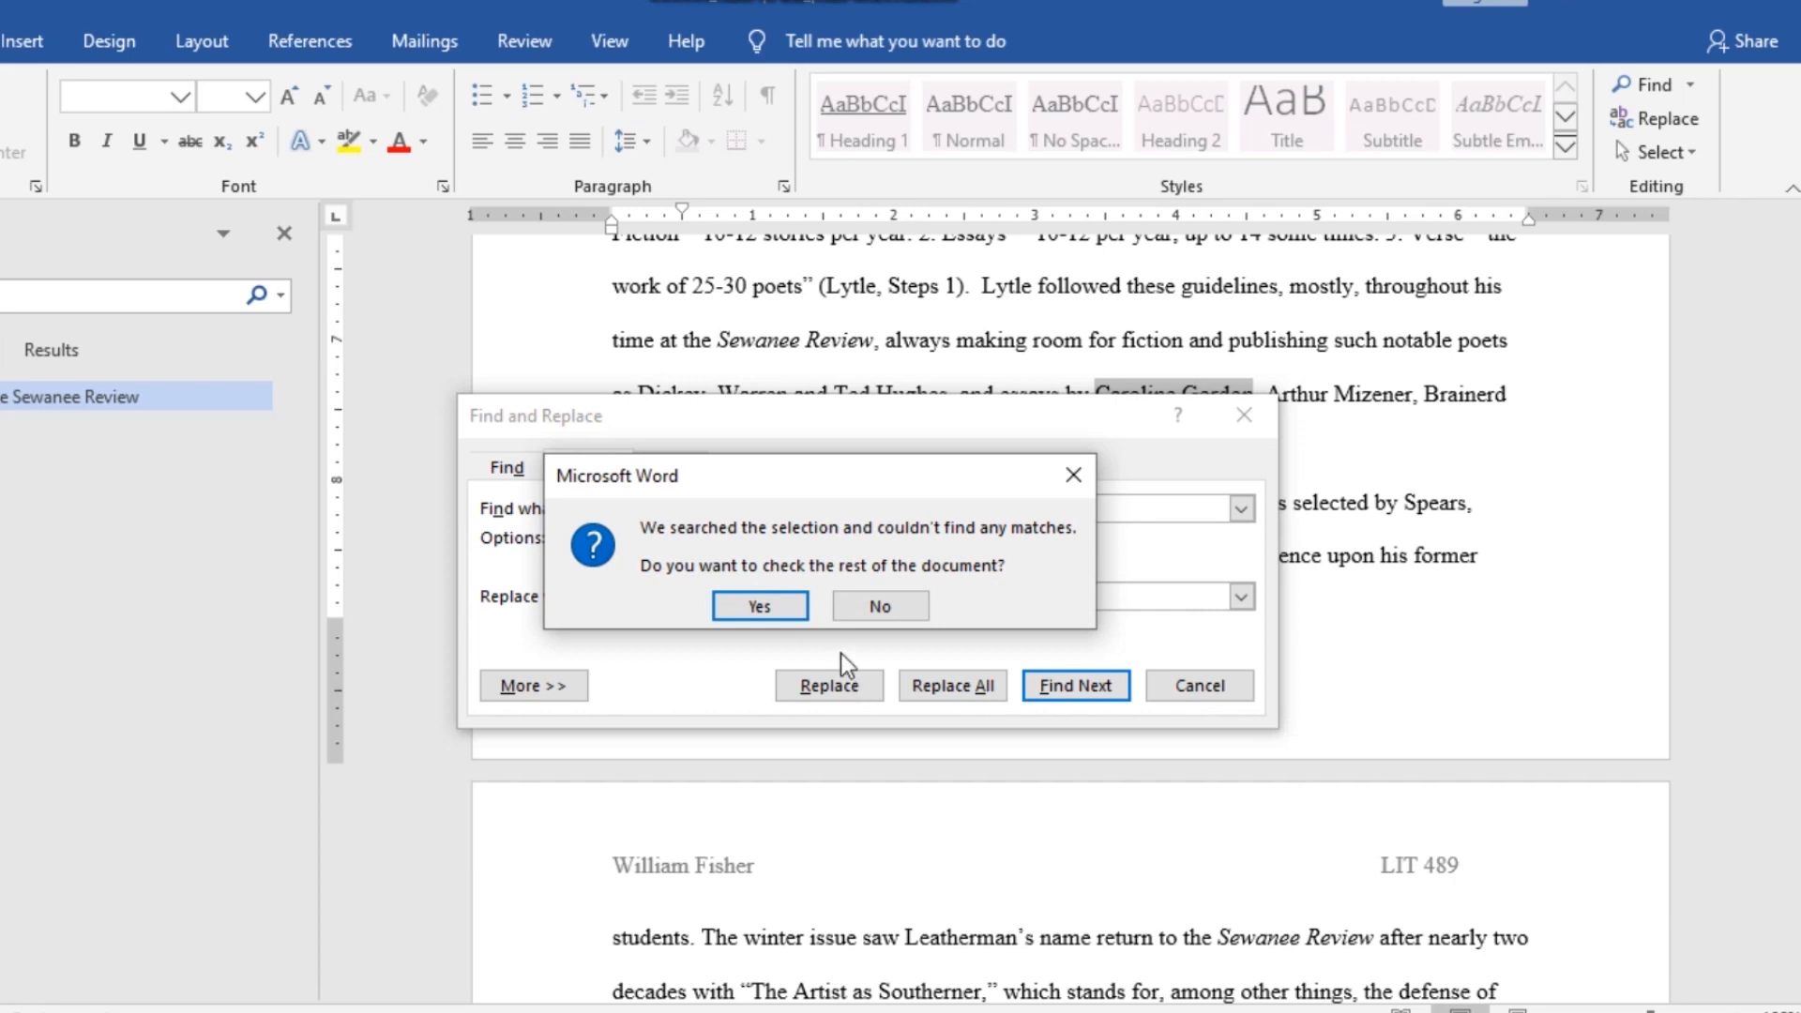
- Replace each Elliot found with Eliot, including T.S. Eliot and Eliot's, until the search finishes
left_click(770, 613)
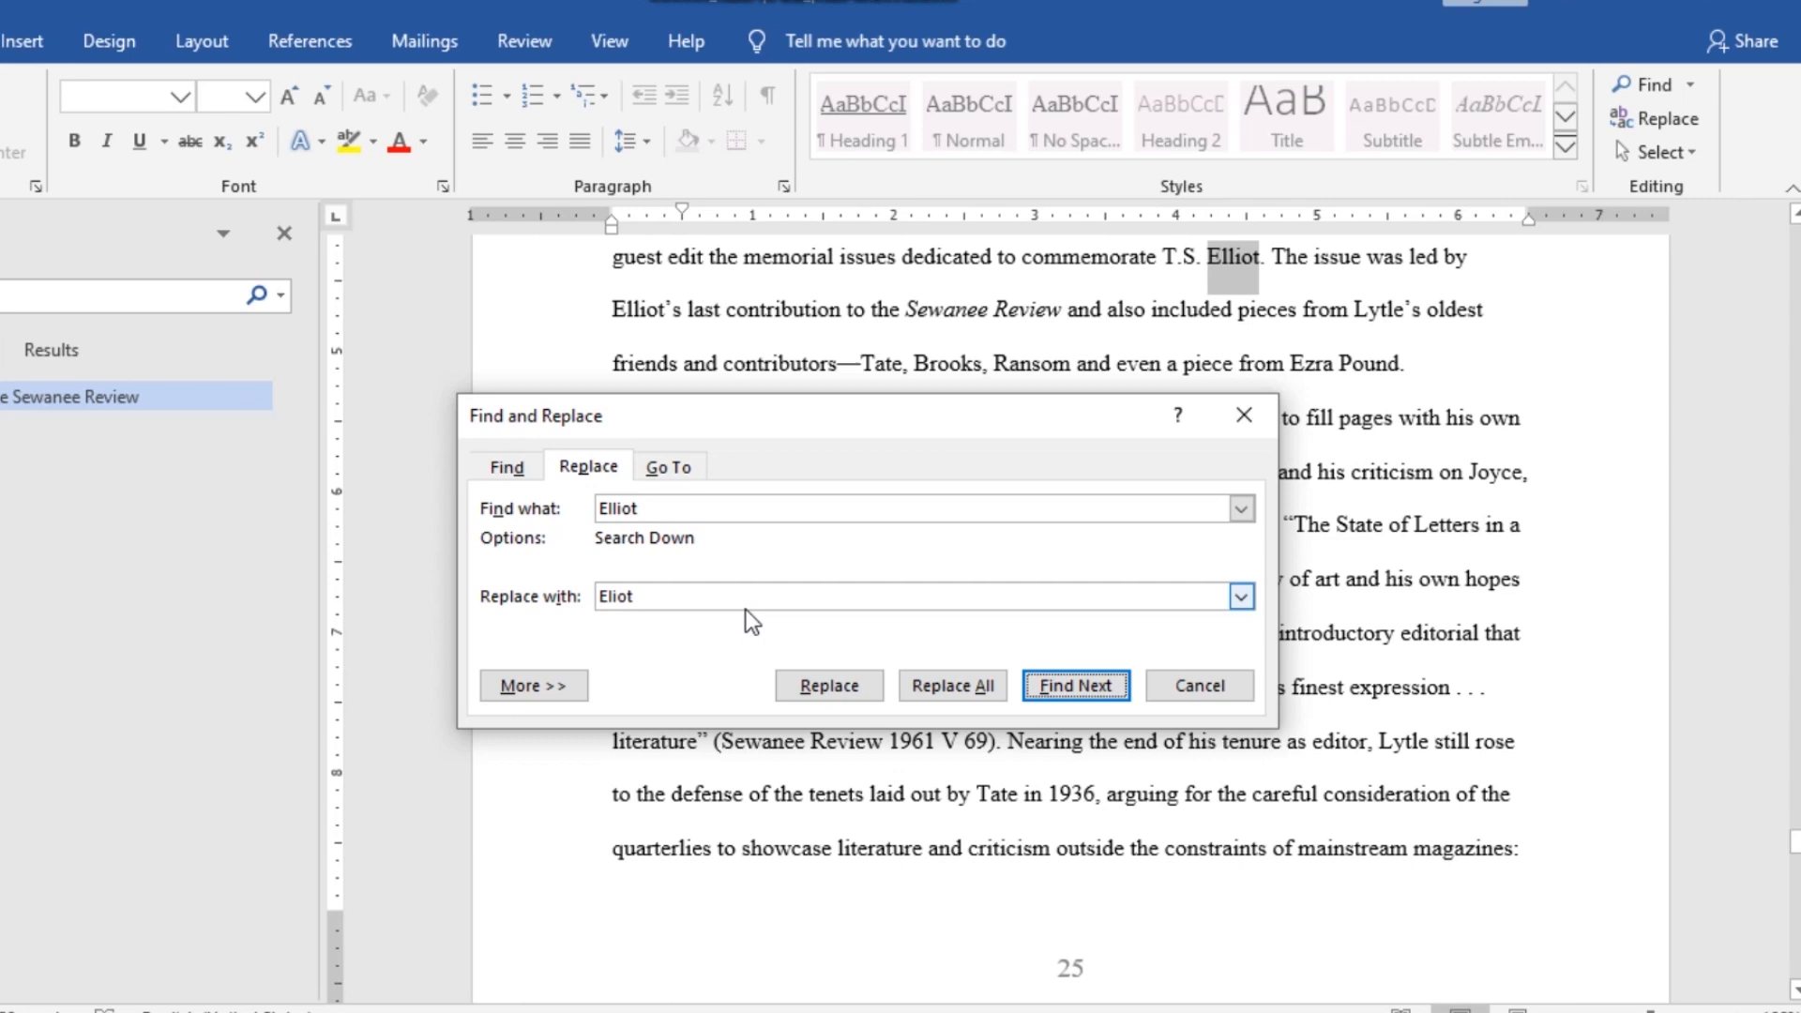
left_click_drag(1054, 419, 1448, 597)
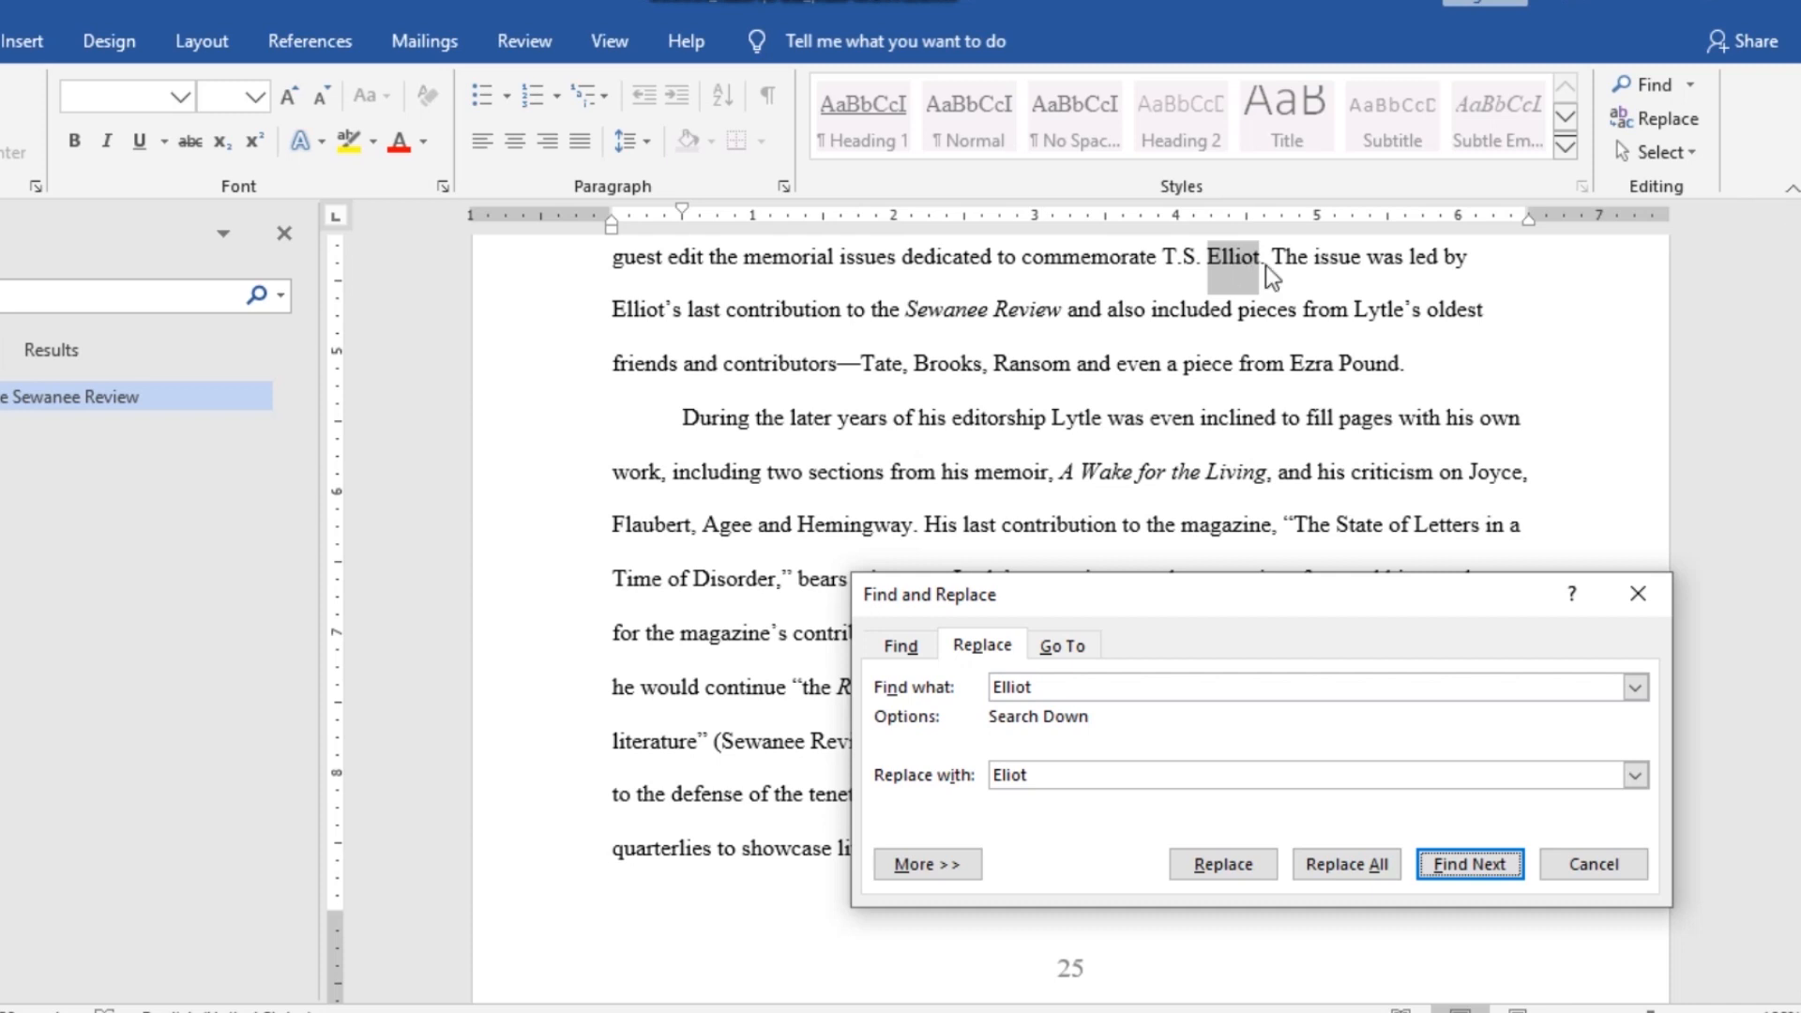
left_click(1209, 870)
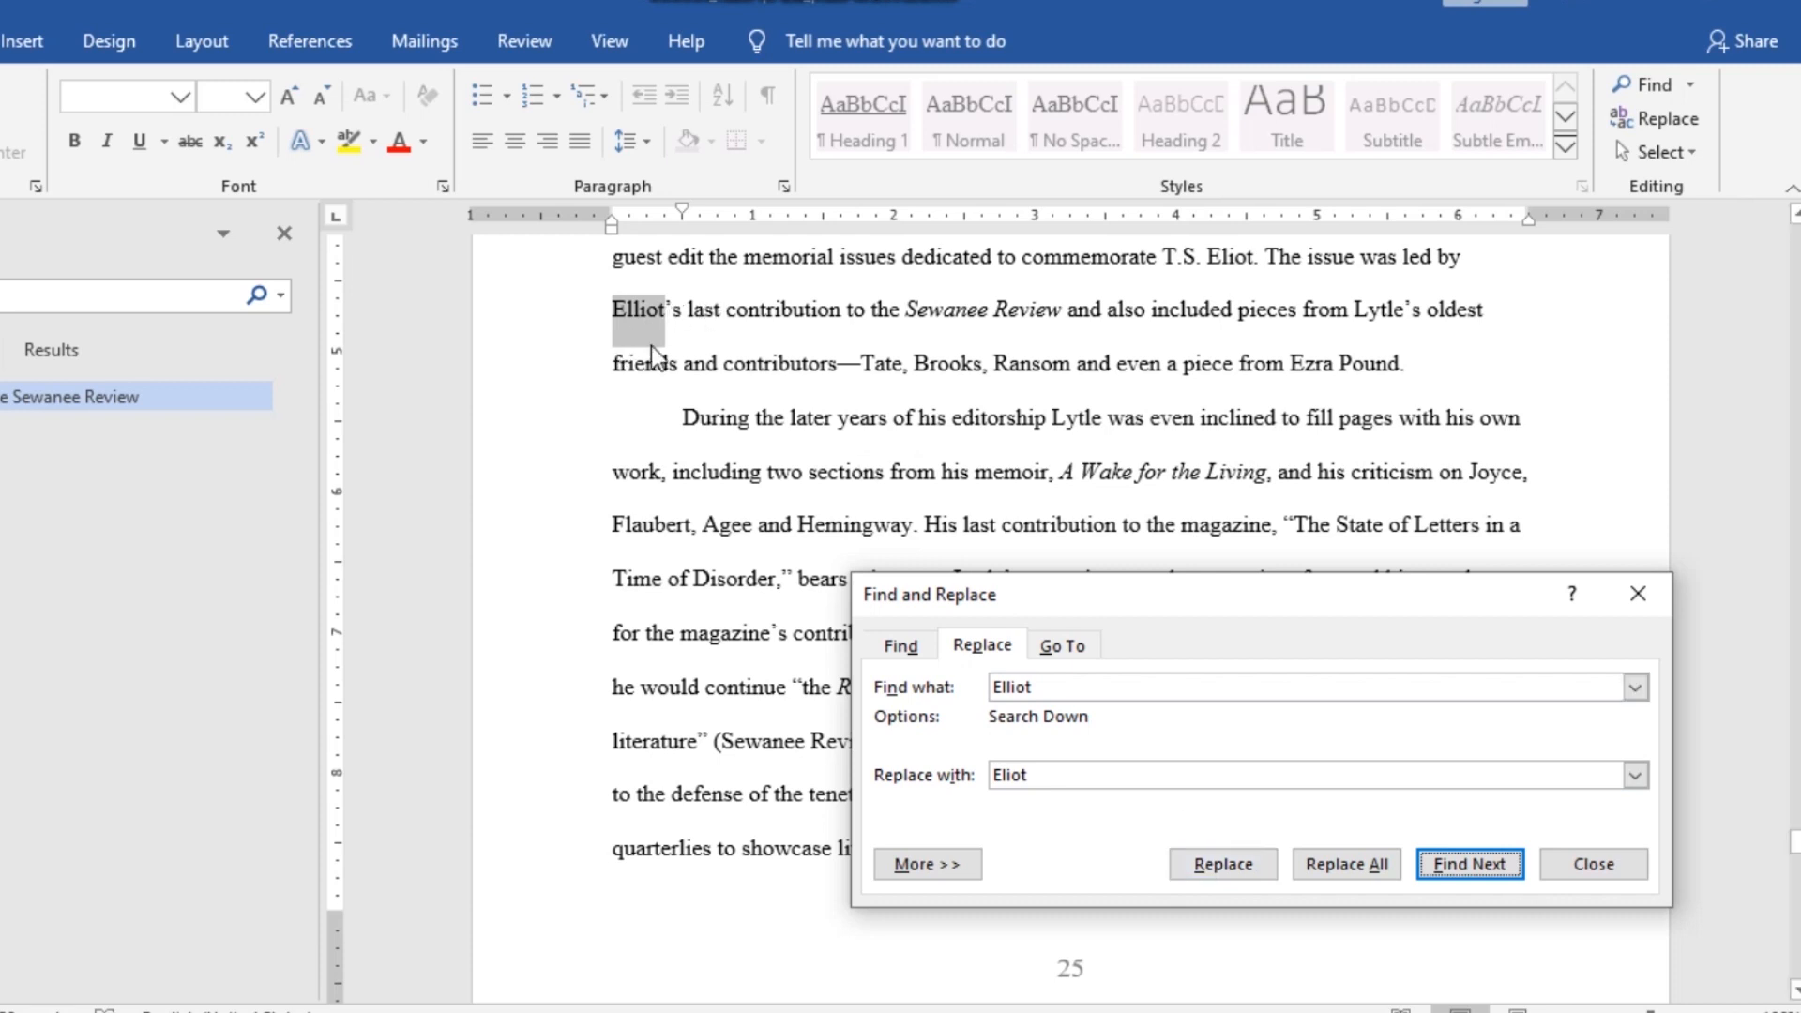
left_click(1218, 864)
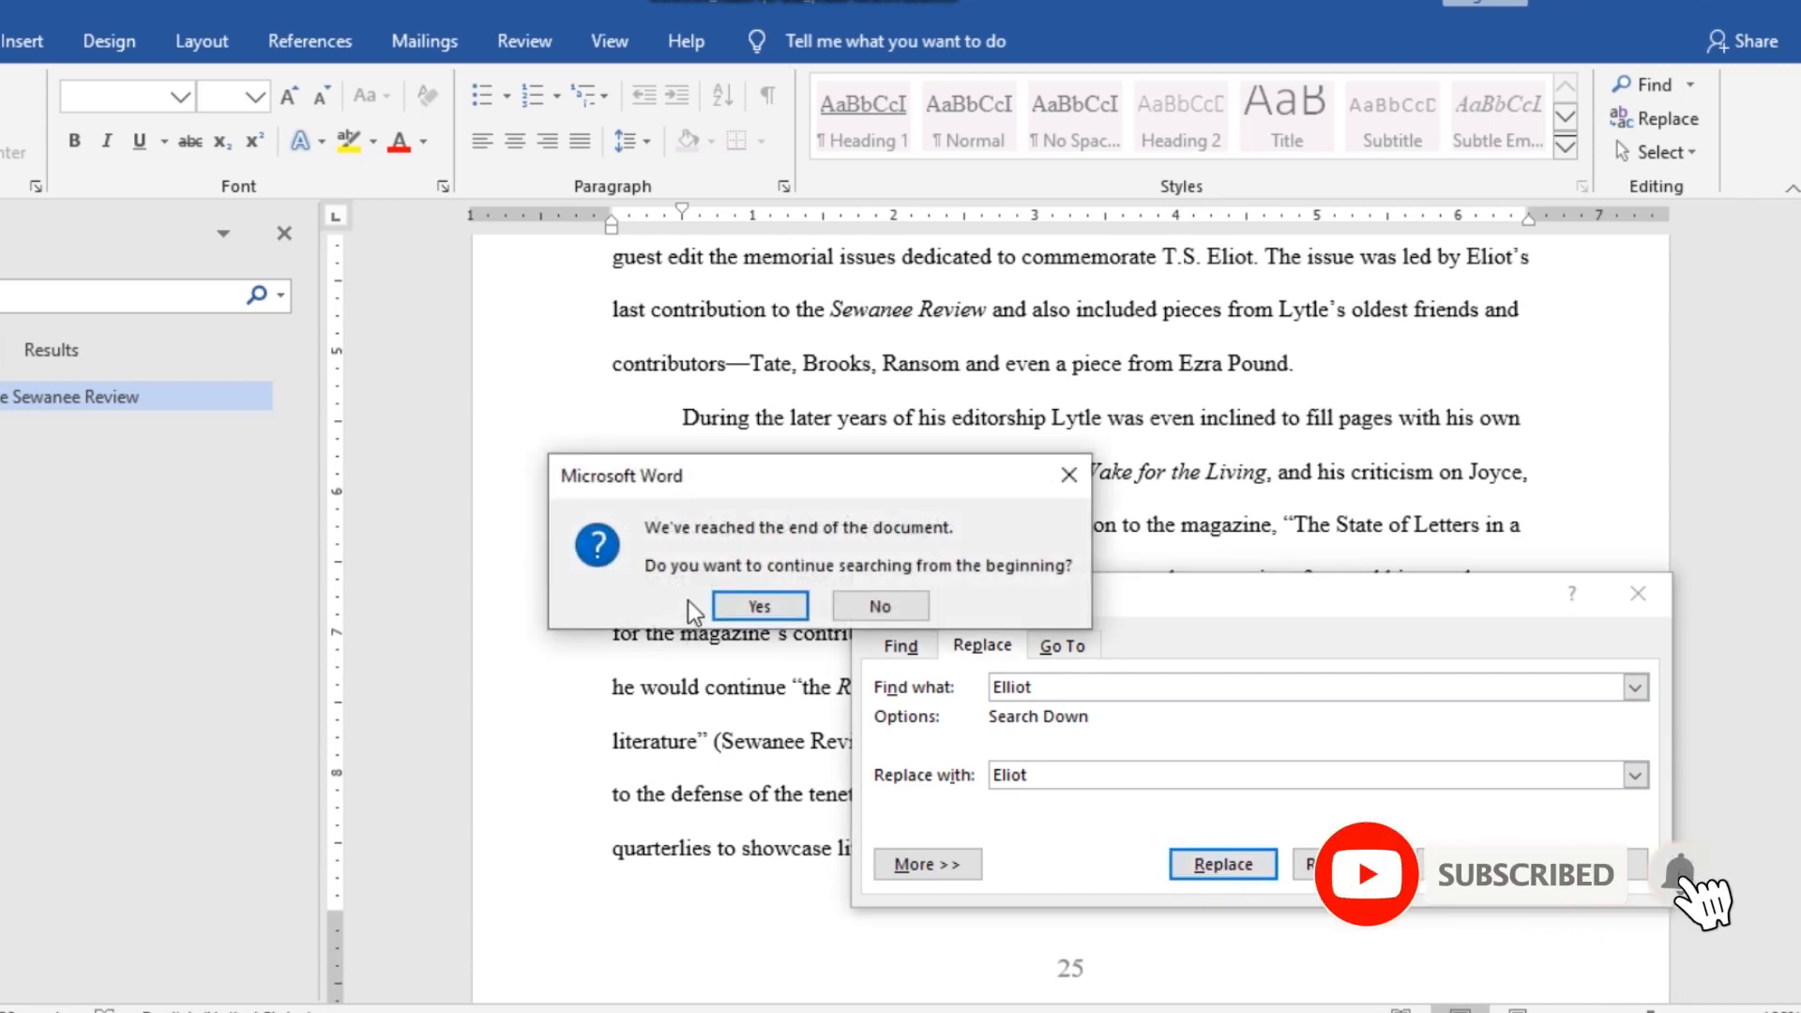
left_click(741, 601)
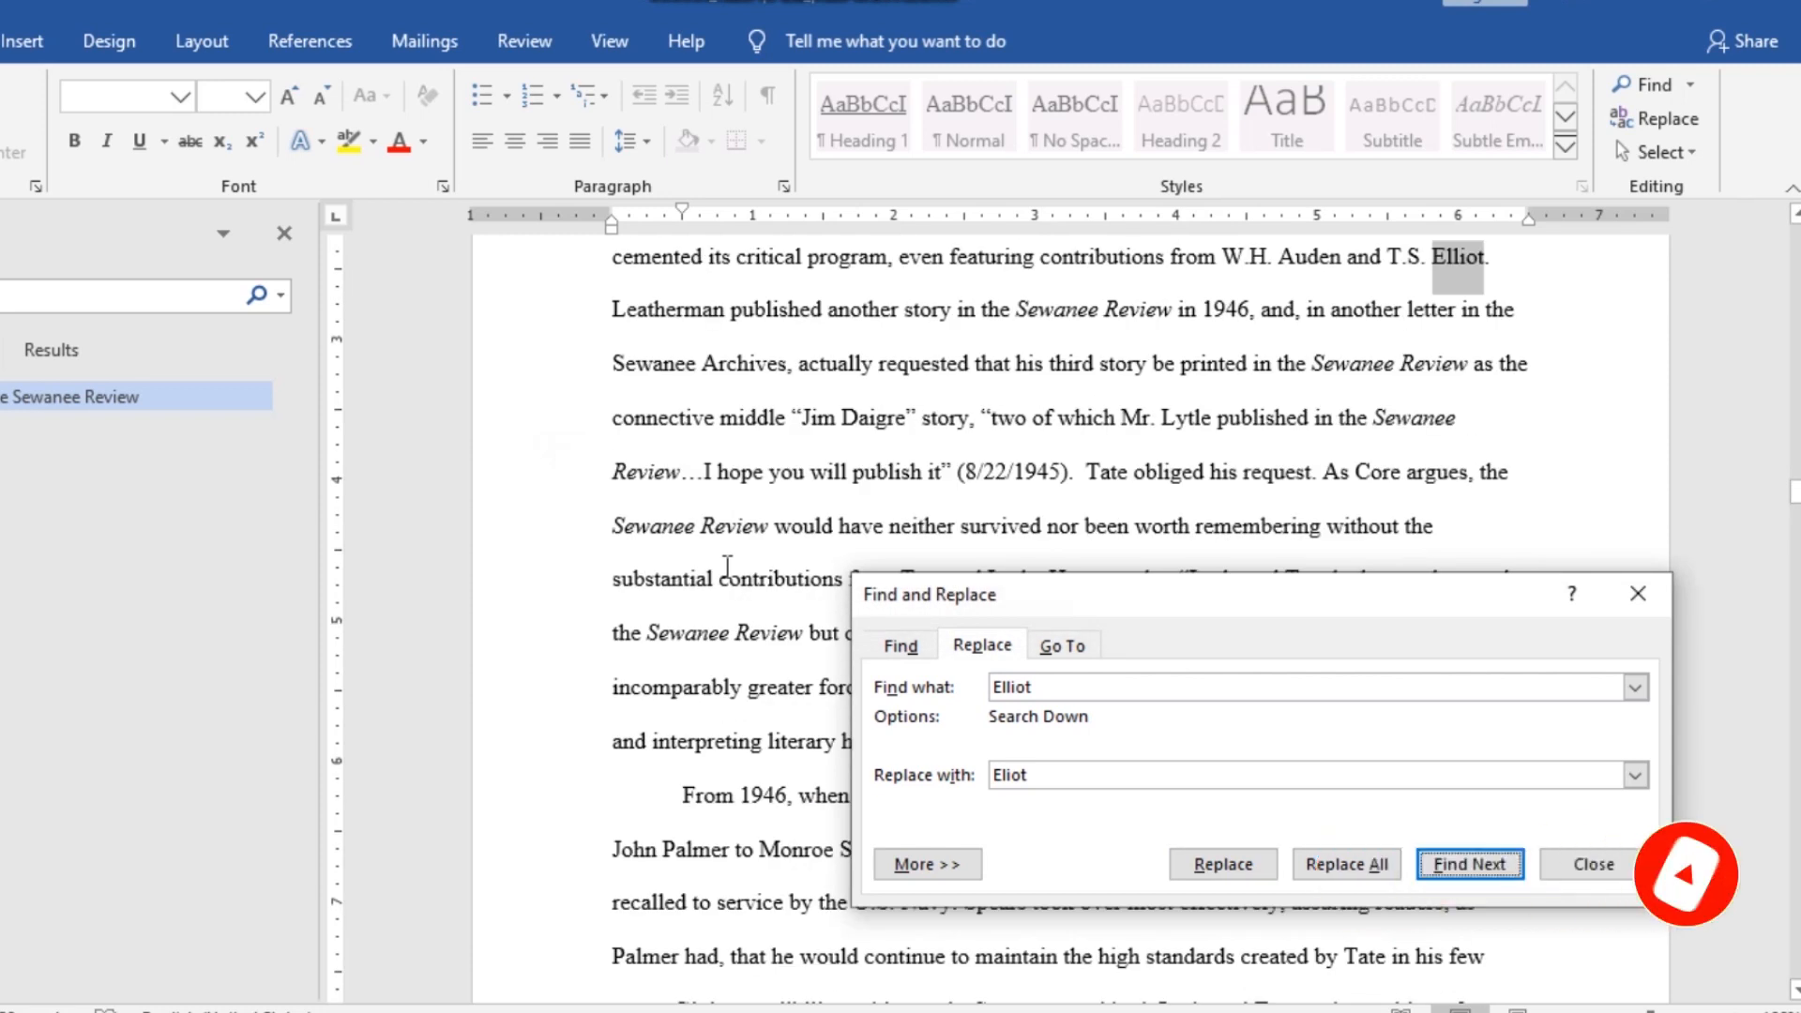
left_click(1213, 868)
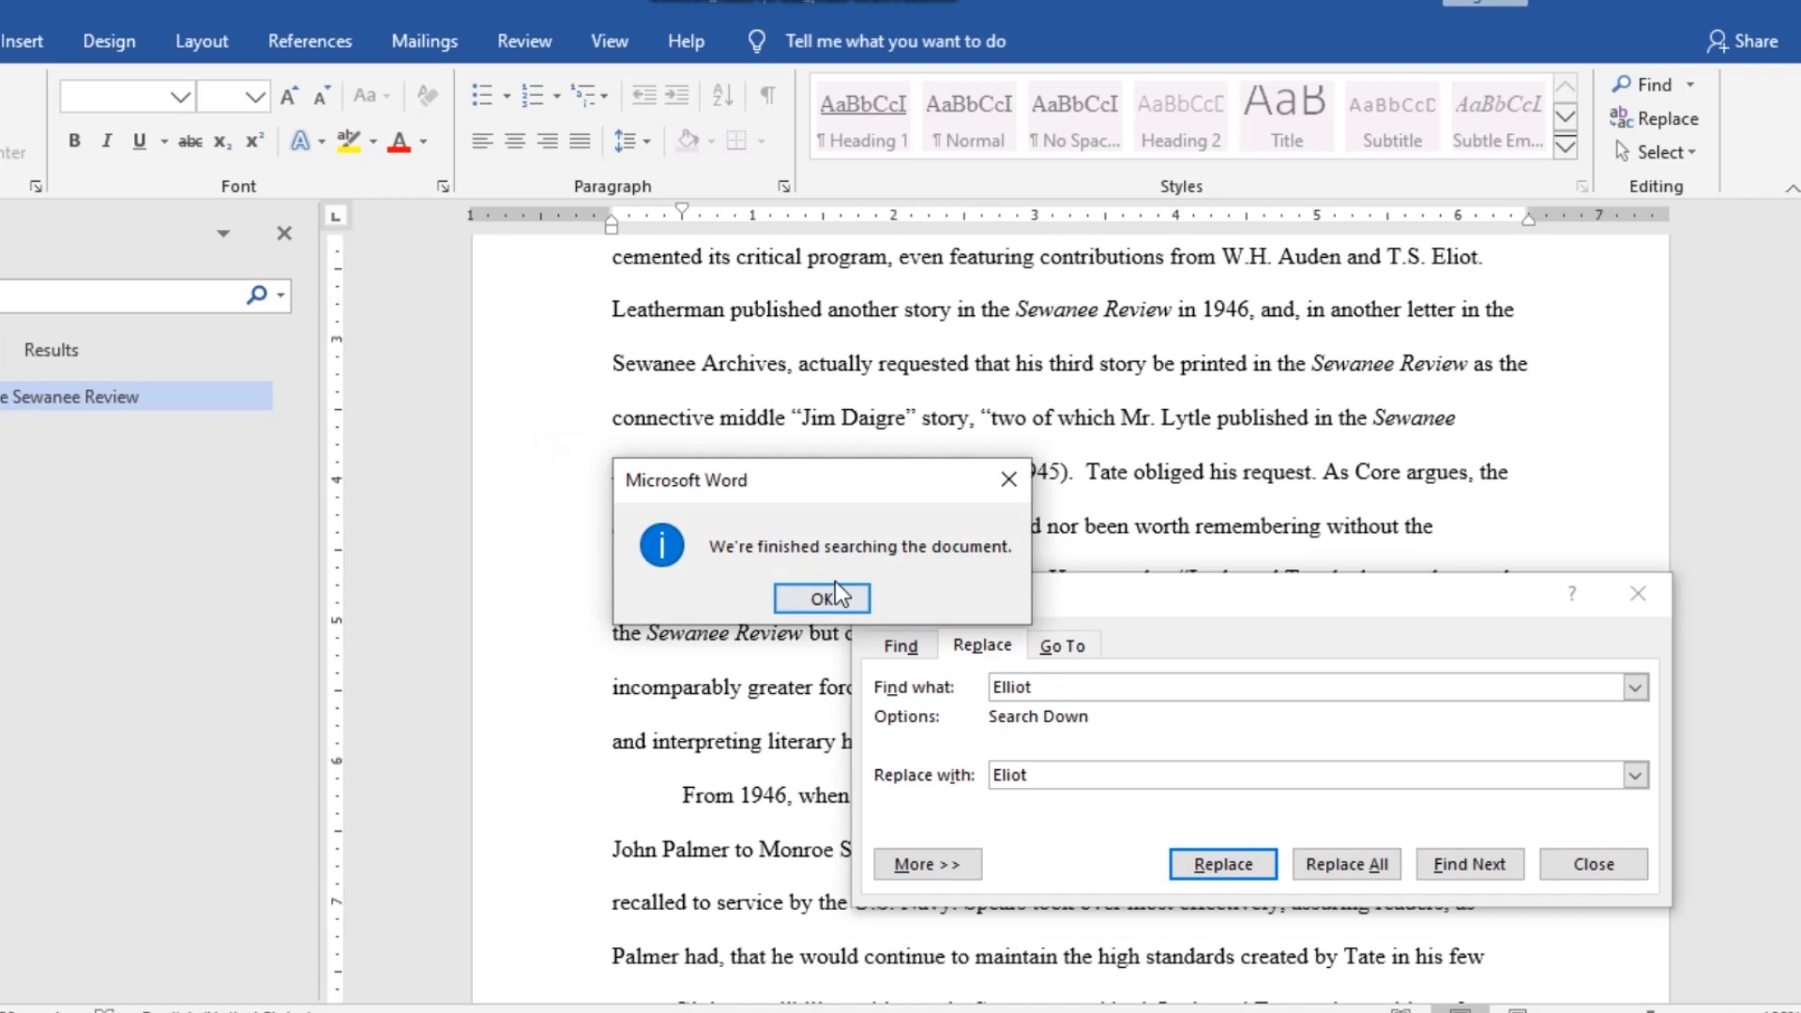
left_click(833, 598)
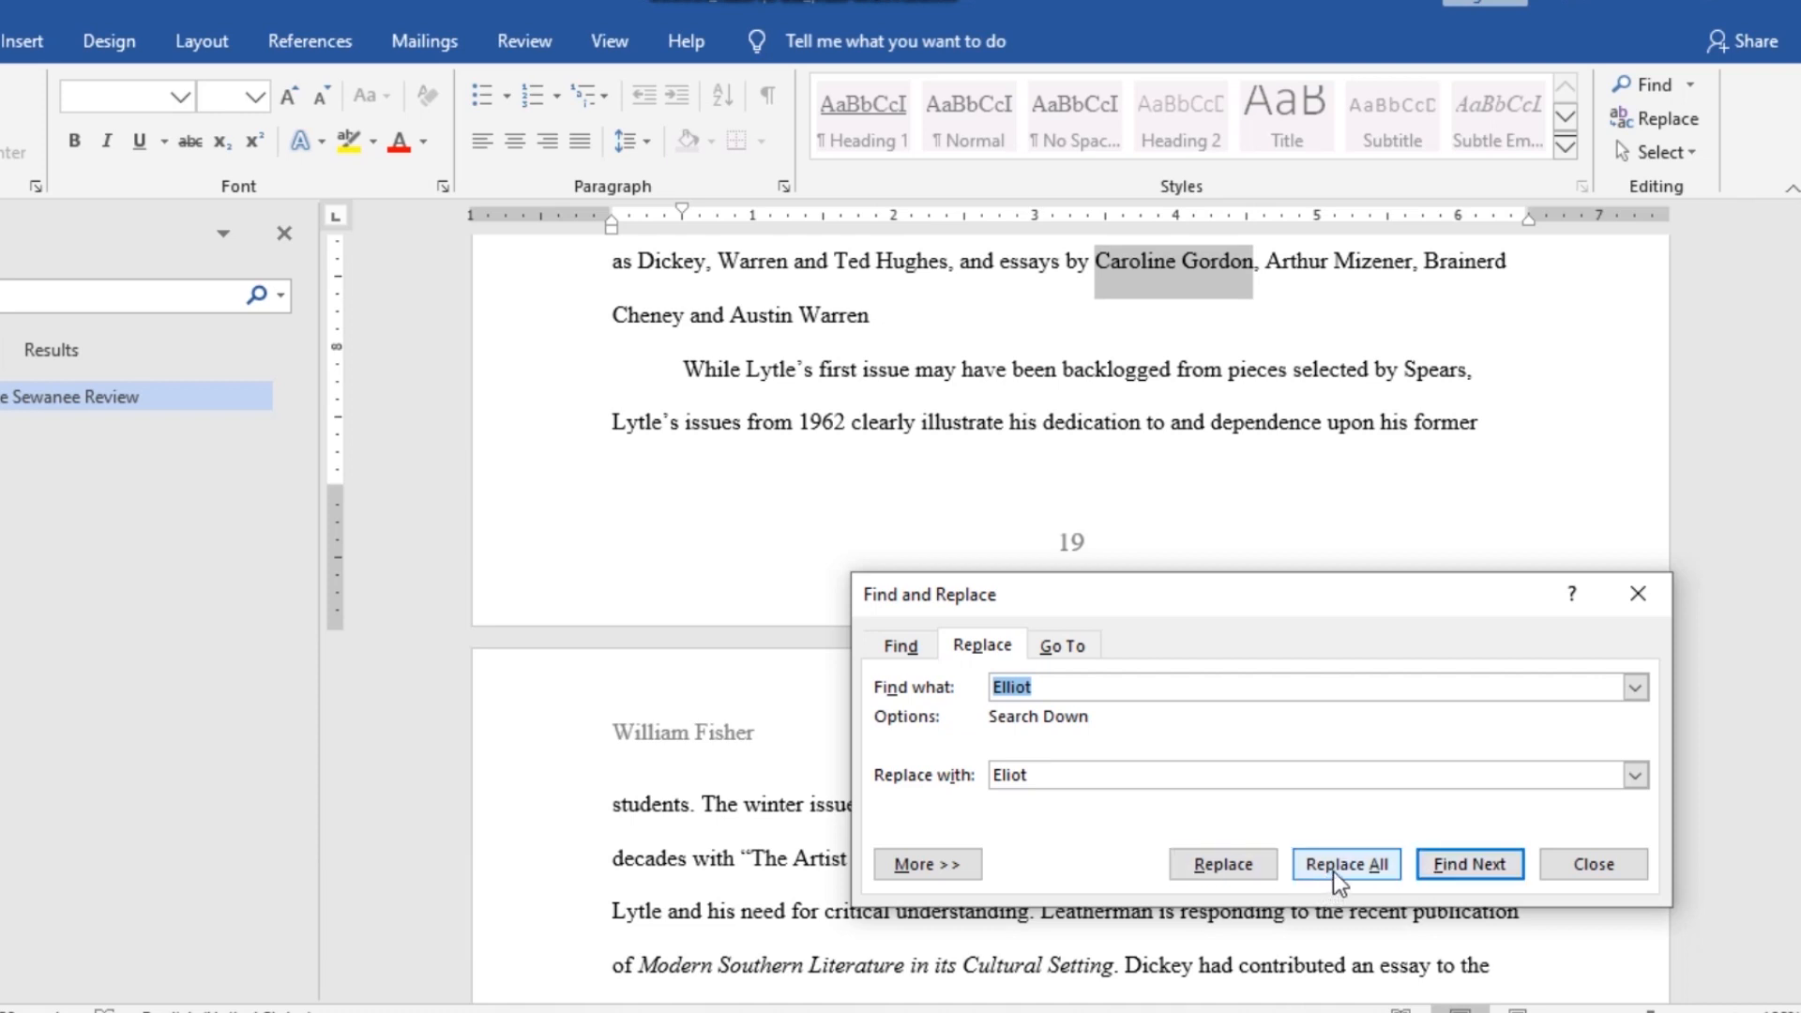
- Close the Find and Replace dialog, leaving the essay text fully visible
left_click_drag(1361, 604, 1366, 354)
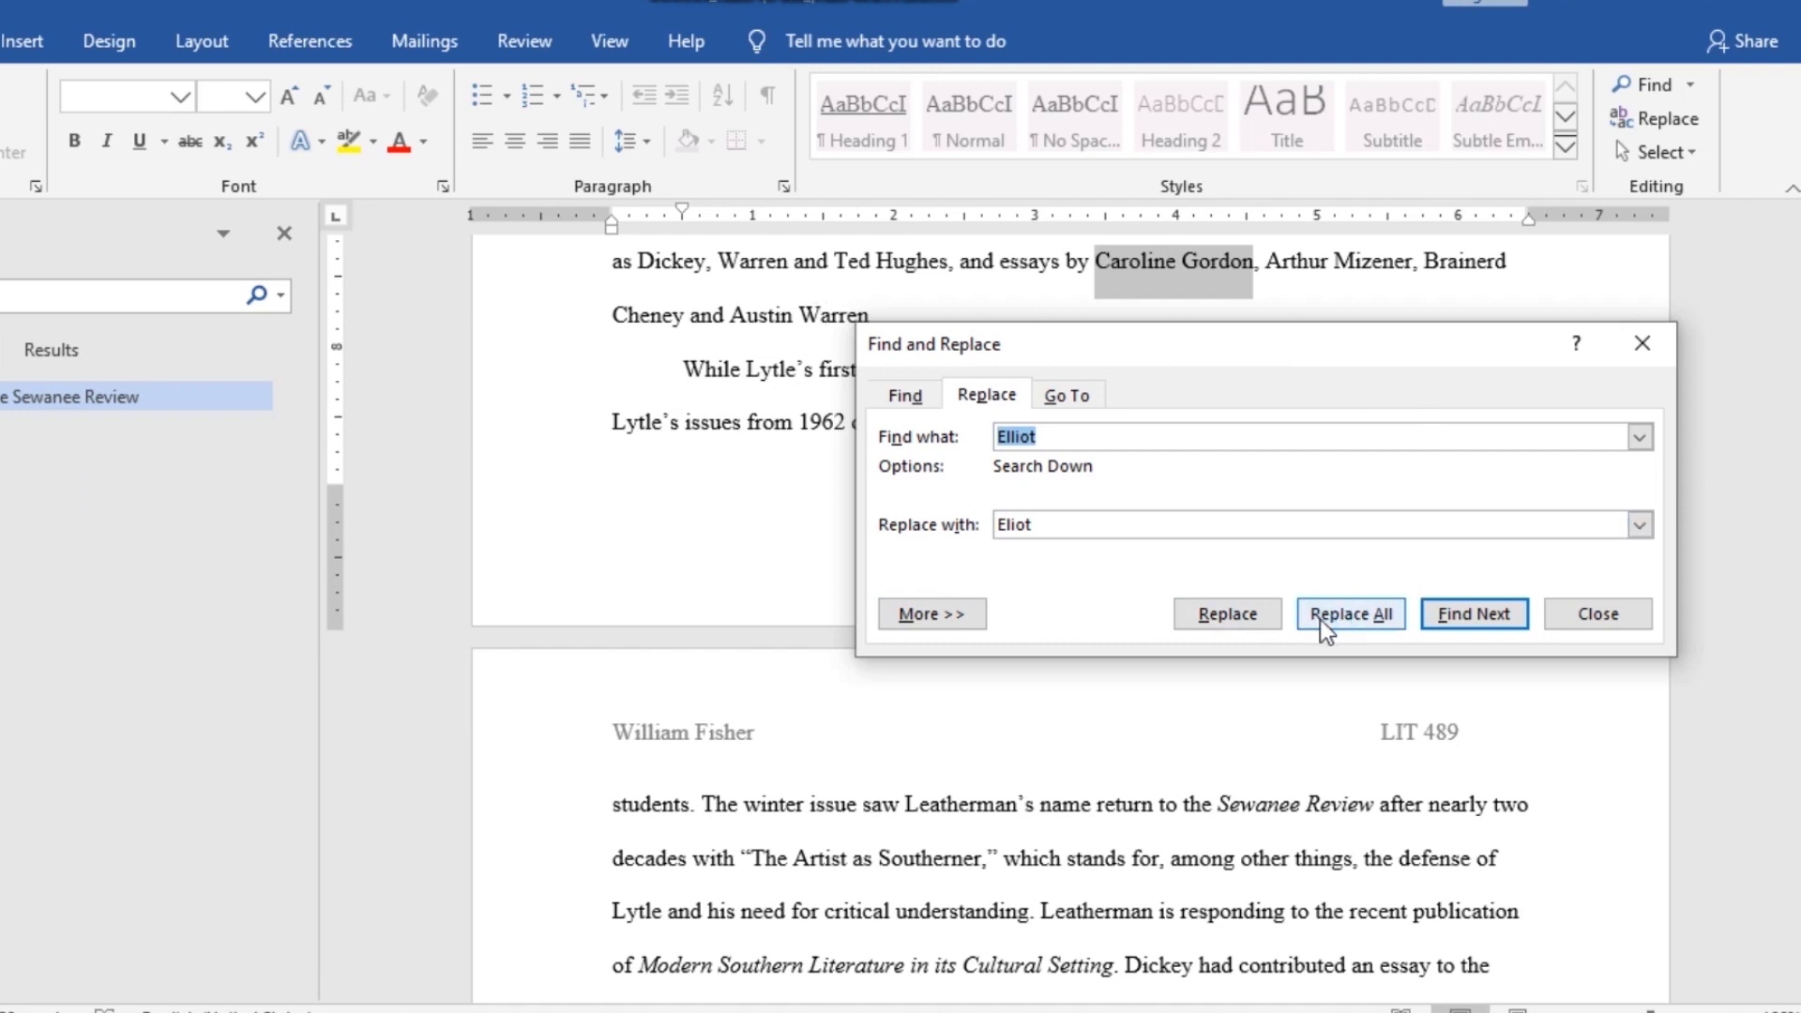
left_click(1604, 618)
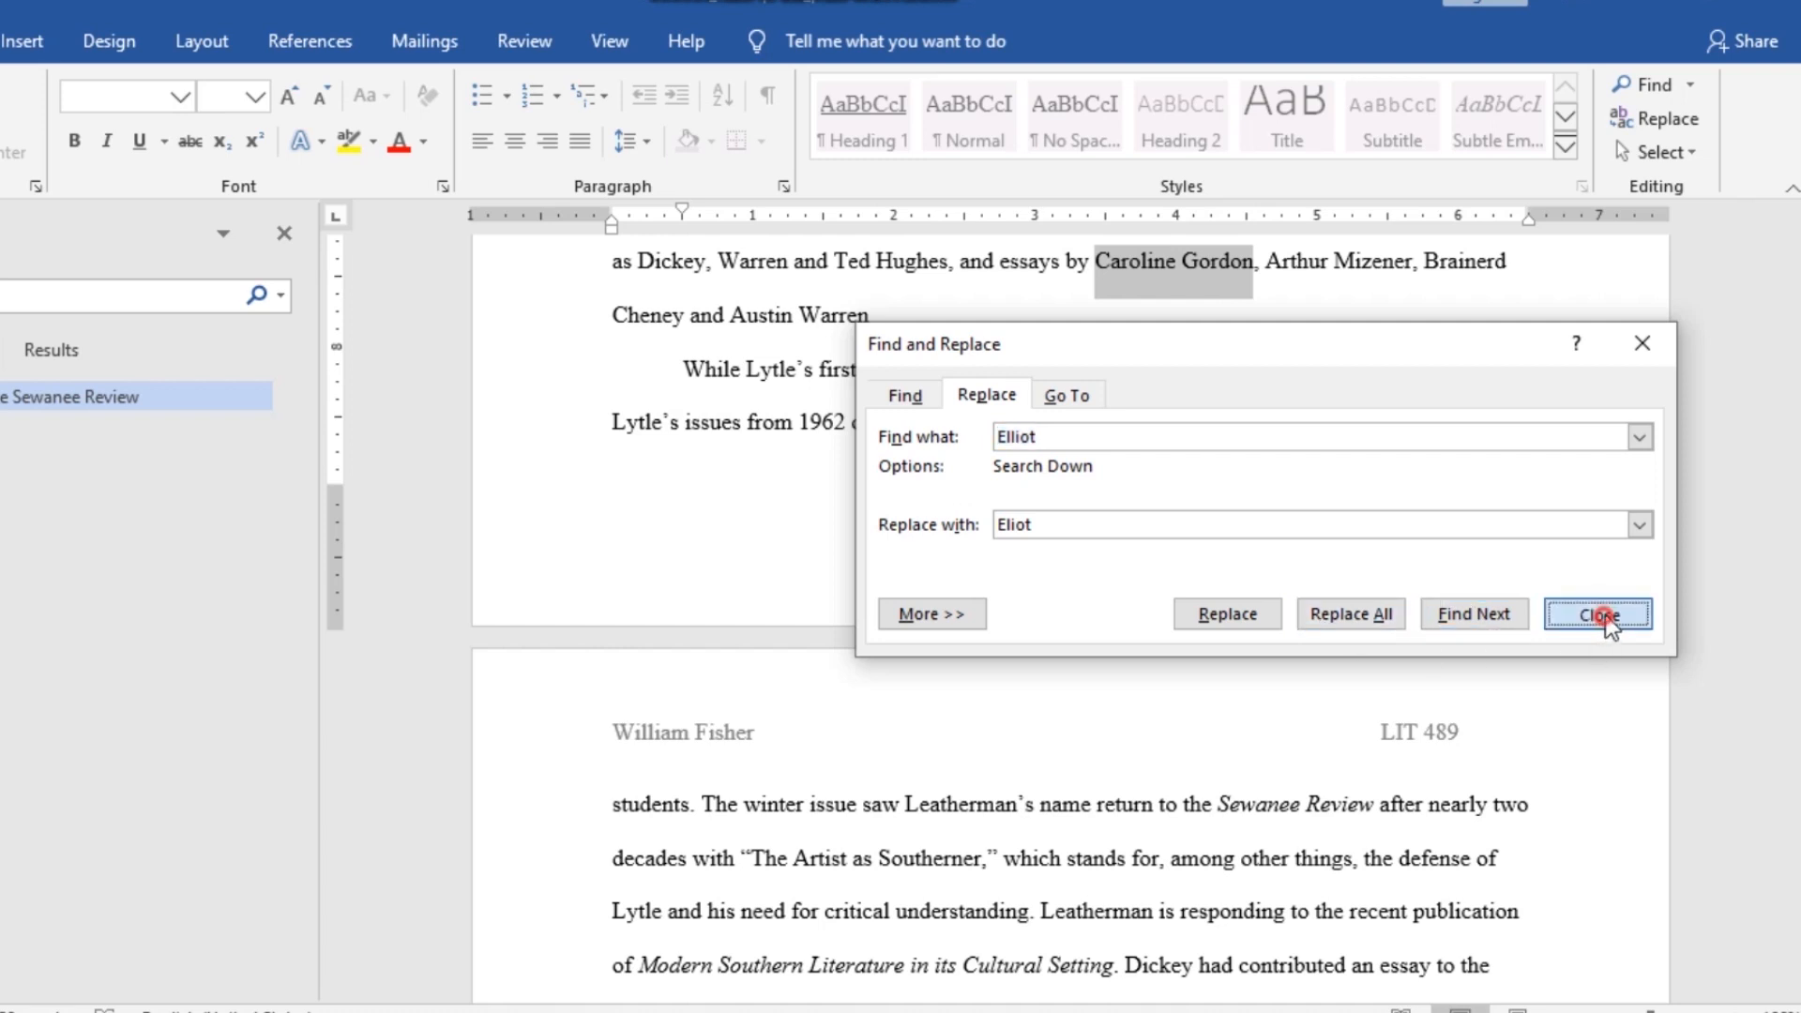
scroll(1204, 553, "down", 3)
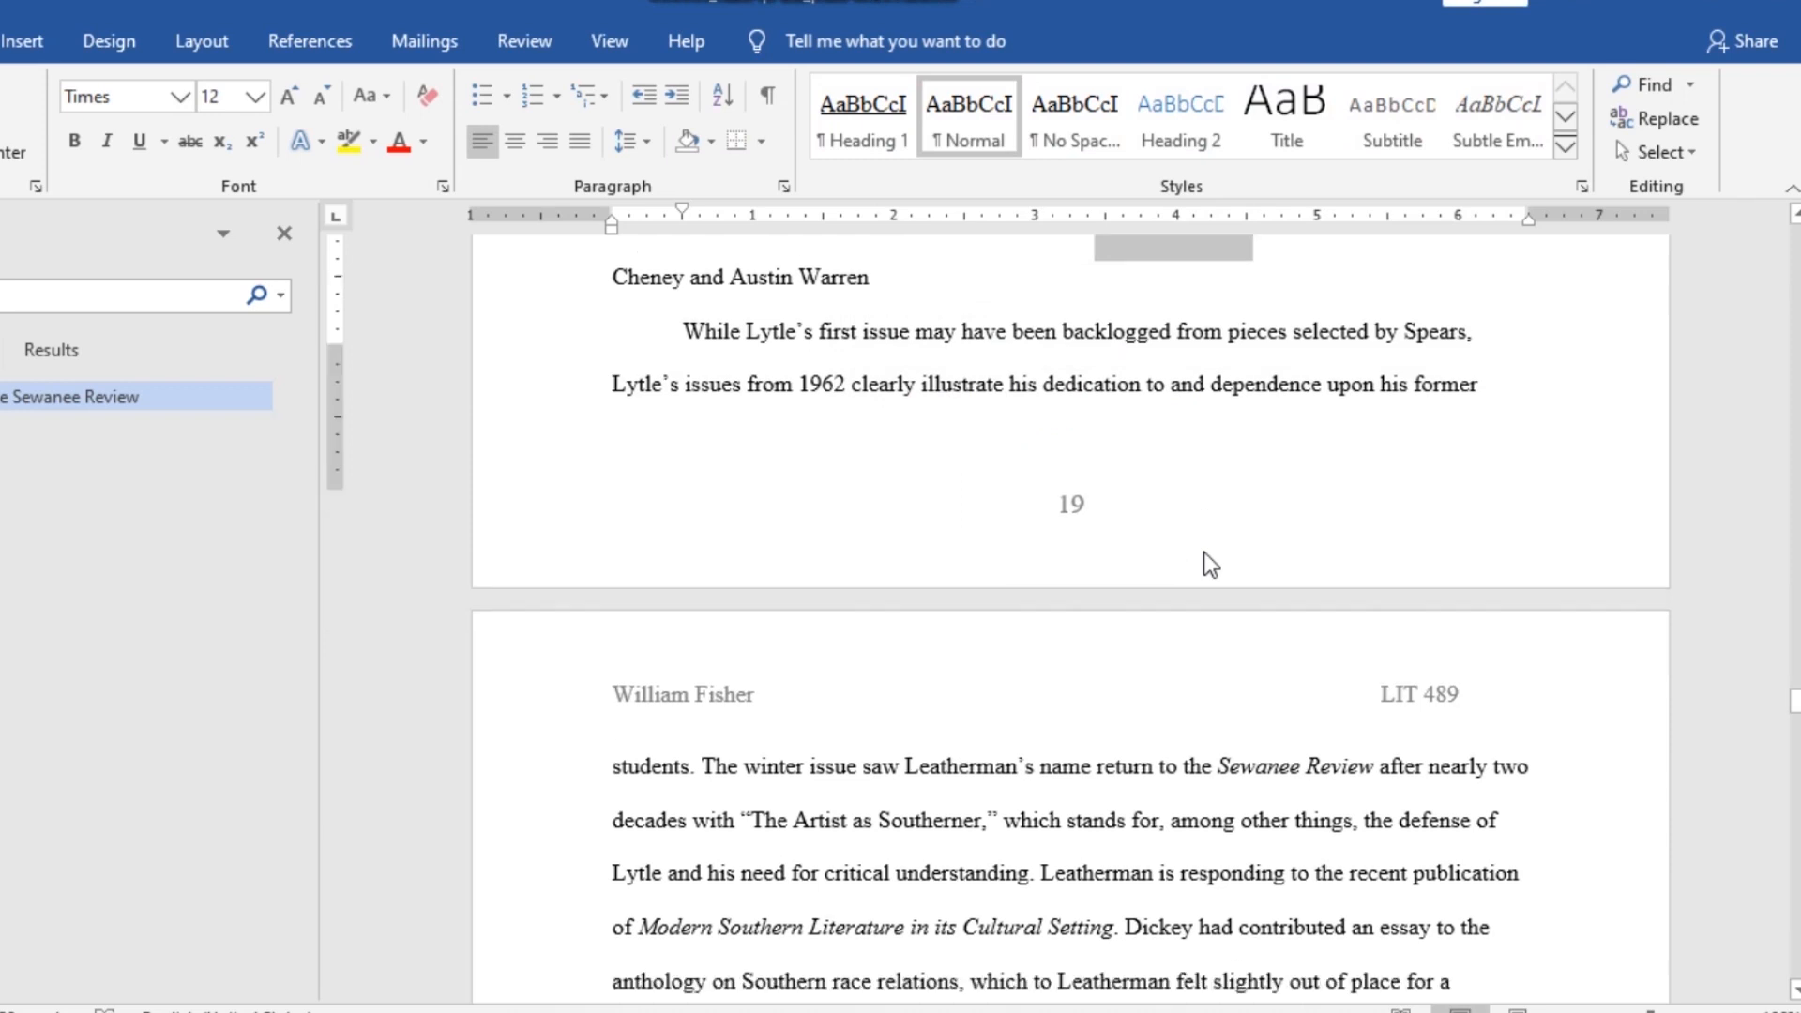
scroll(1204, 551, "down", 3)
scroll(1203, 553, "down", 3)
scroll(1204, 556, "down", 3)
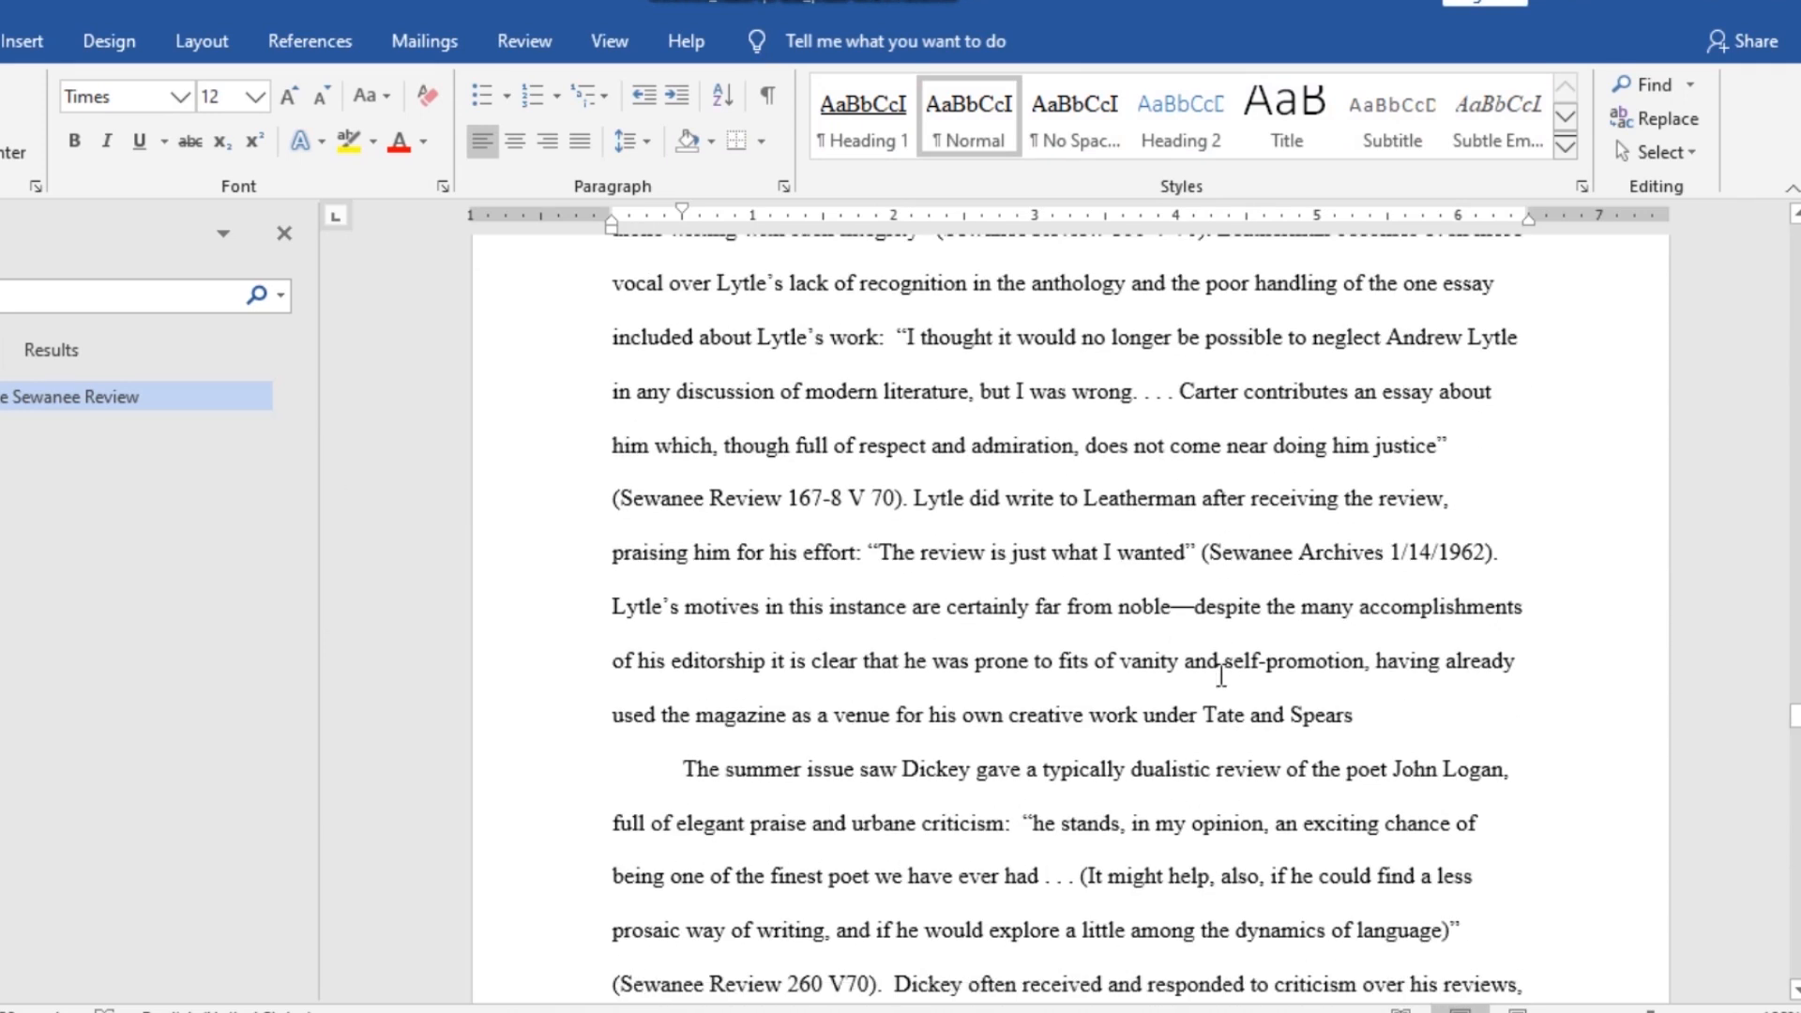
scroll(1207, 592, "up", 3)
scroll(1214, 686, "up", 3)
scroll(1214, 686, "up", 3)
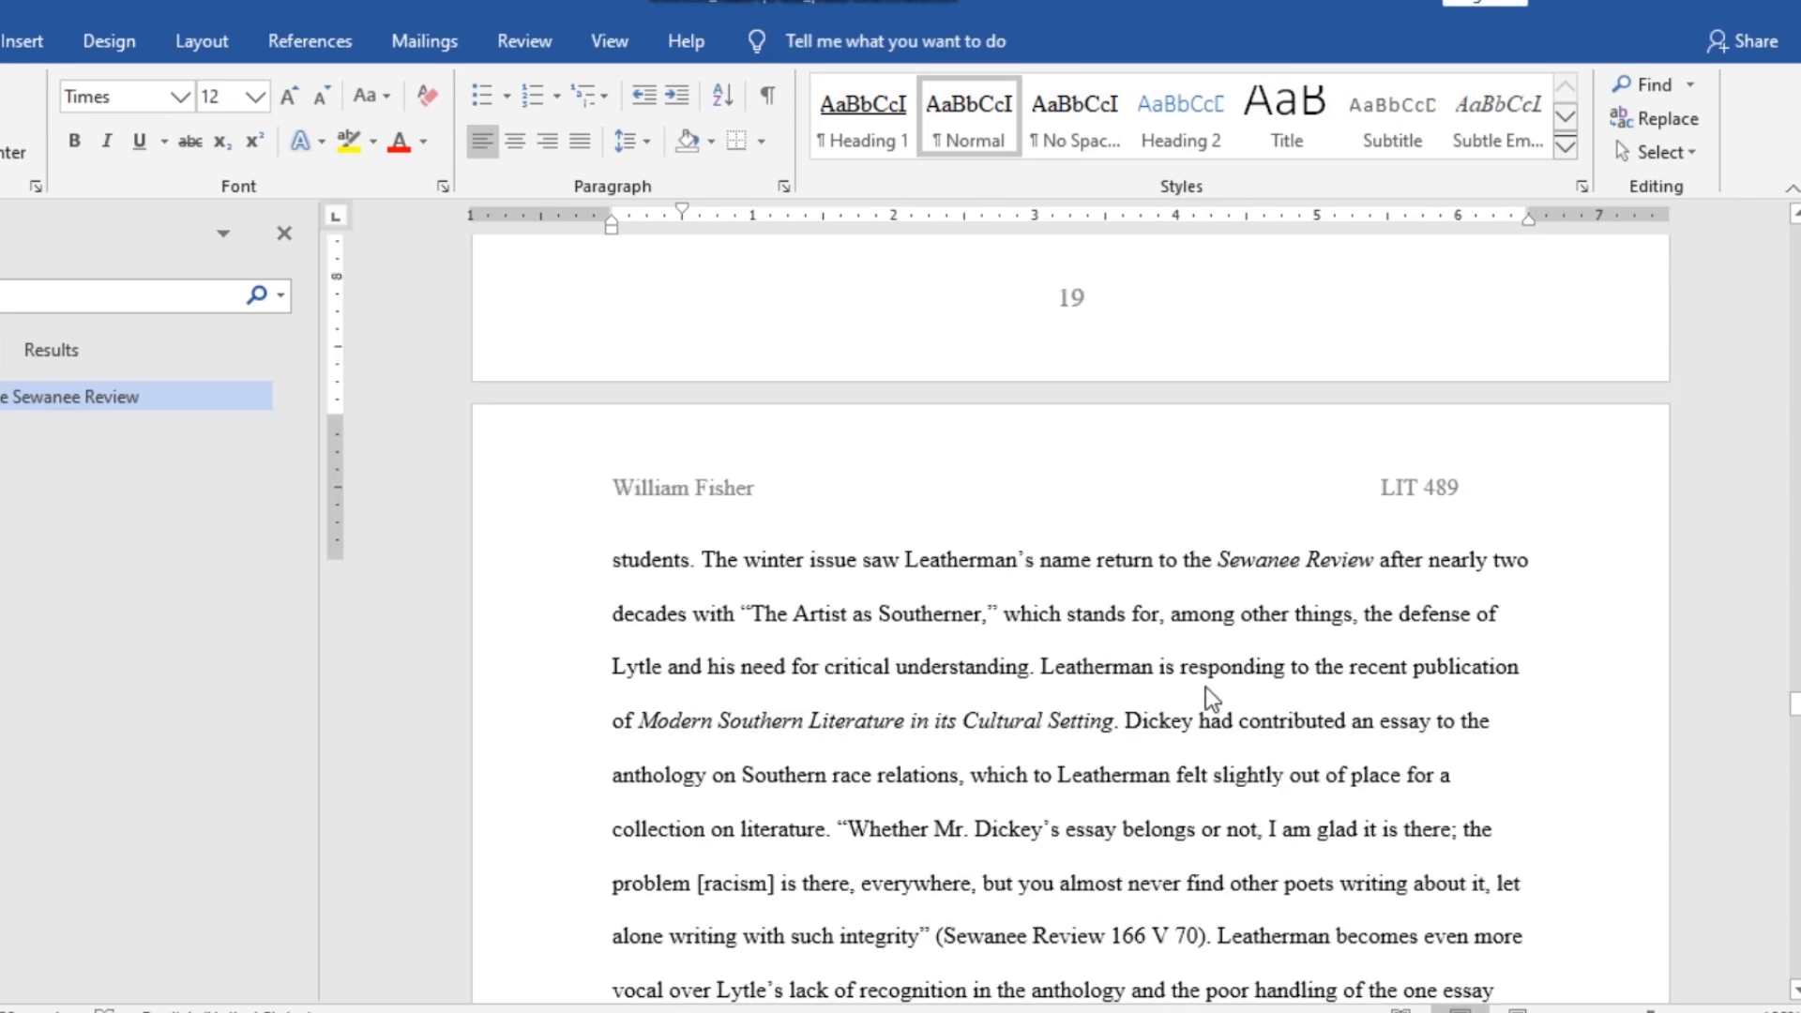
scroll(1206, 687, "up", 3)
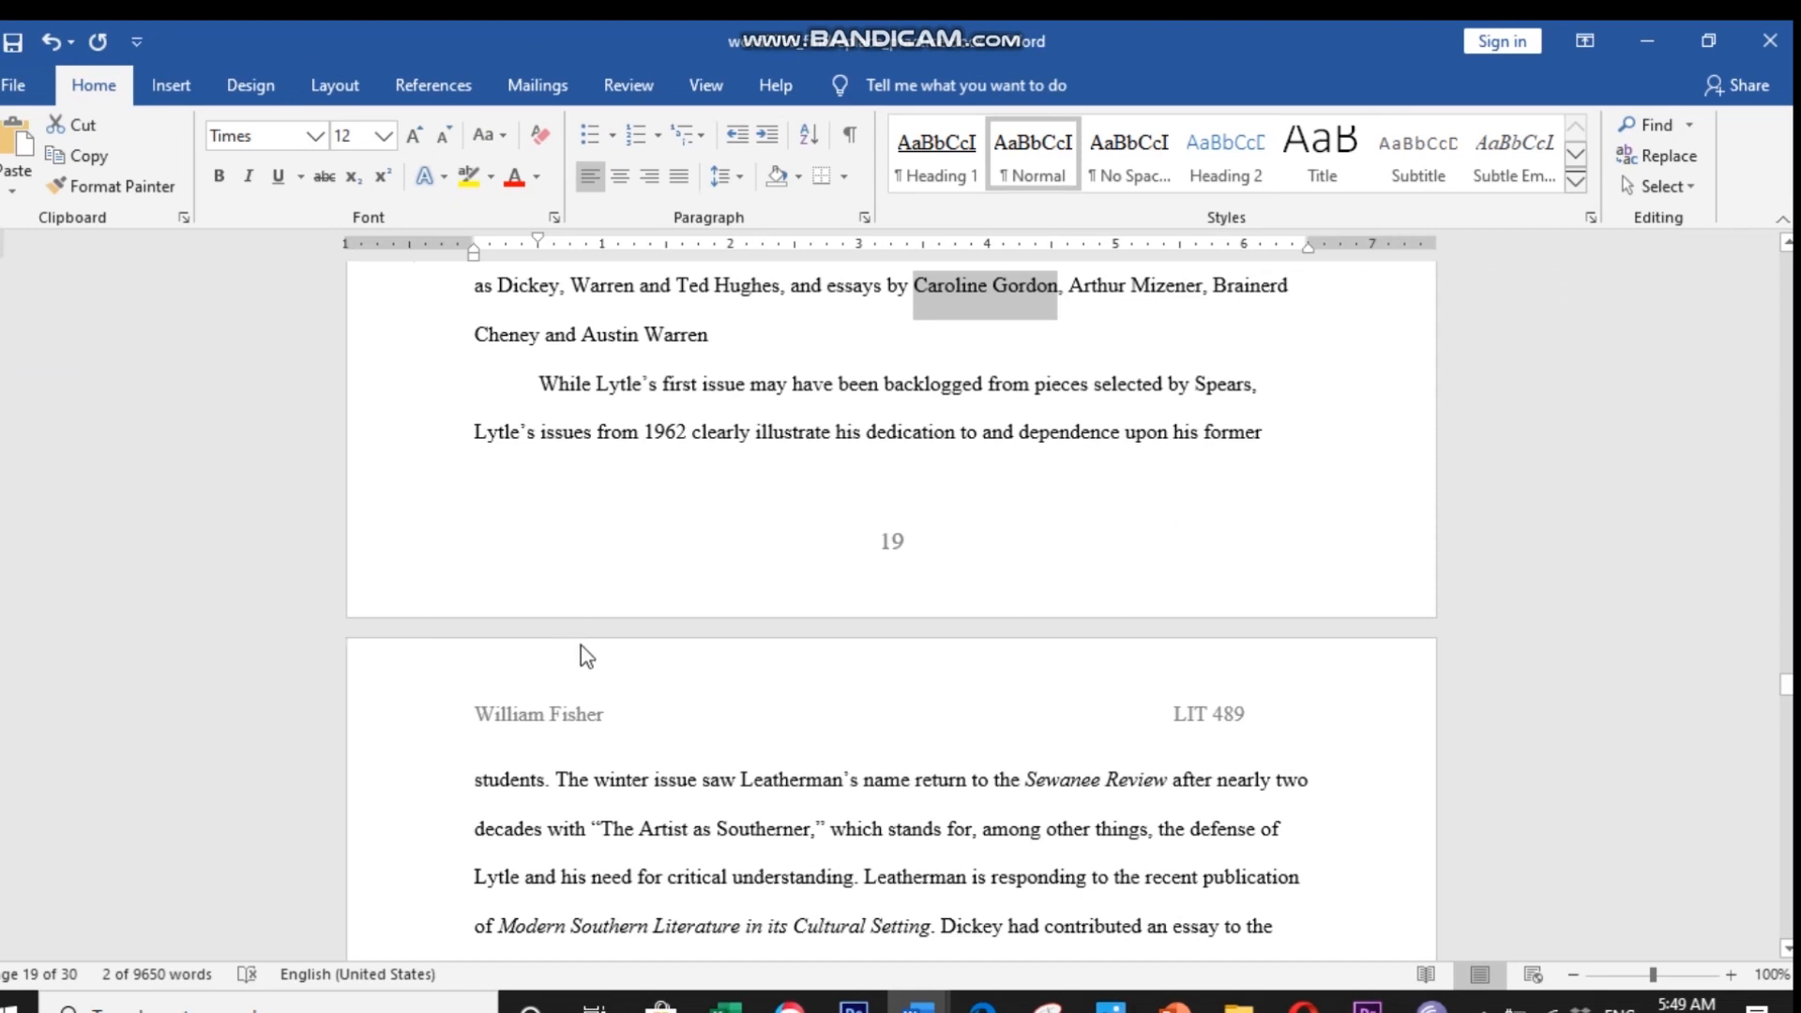
scroll(668, 657, "up", 3)
scroll(669, 656, "up", 5)
scroll(669, 656, "up", 5)
scroll(669, 655, "up", 3)
left_click_drag(1785, 565, 1784, 254)
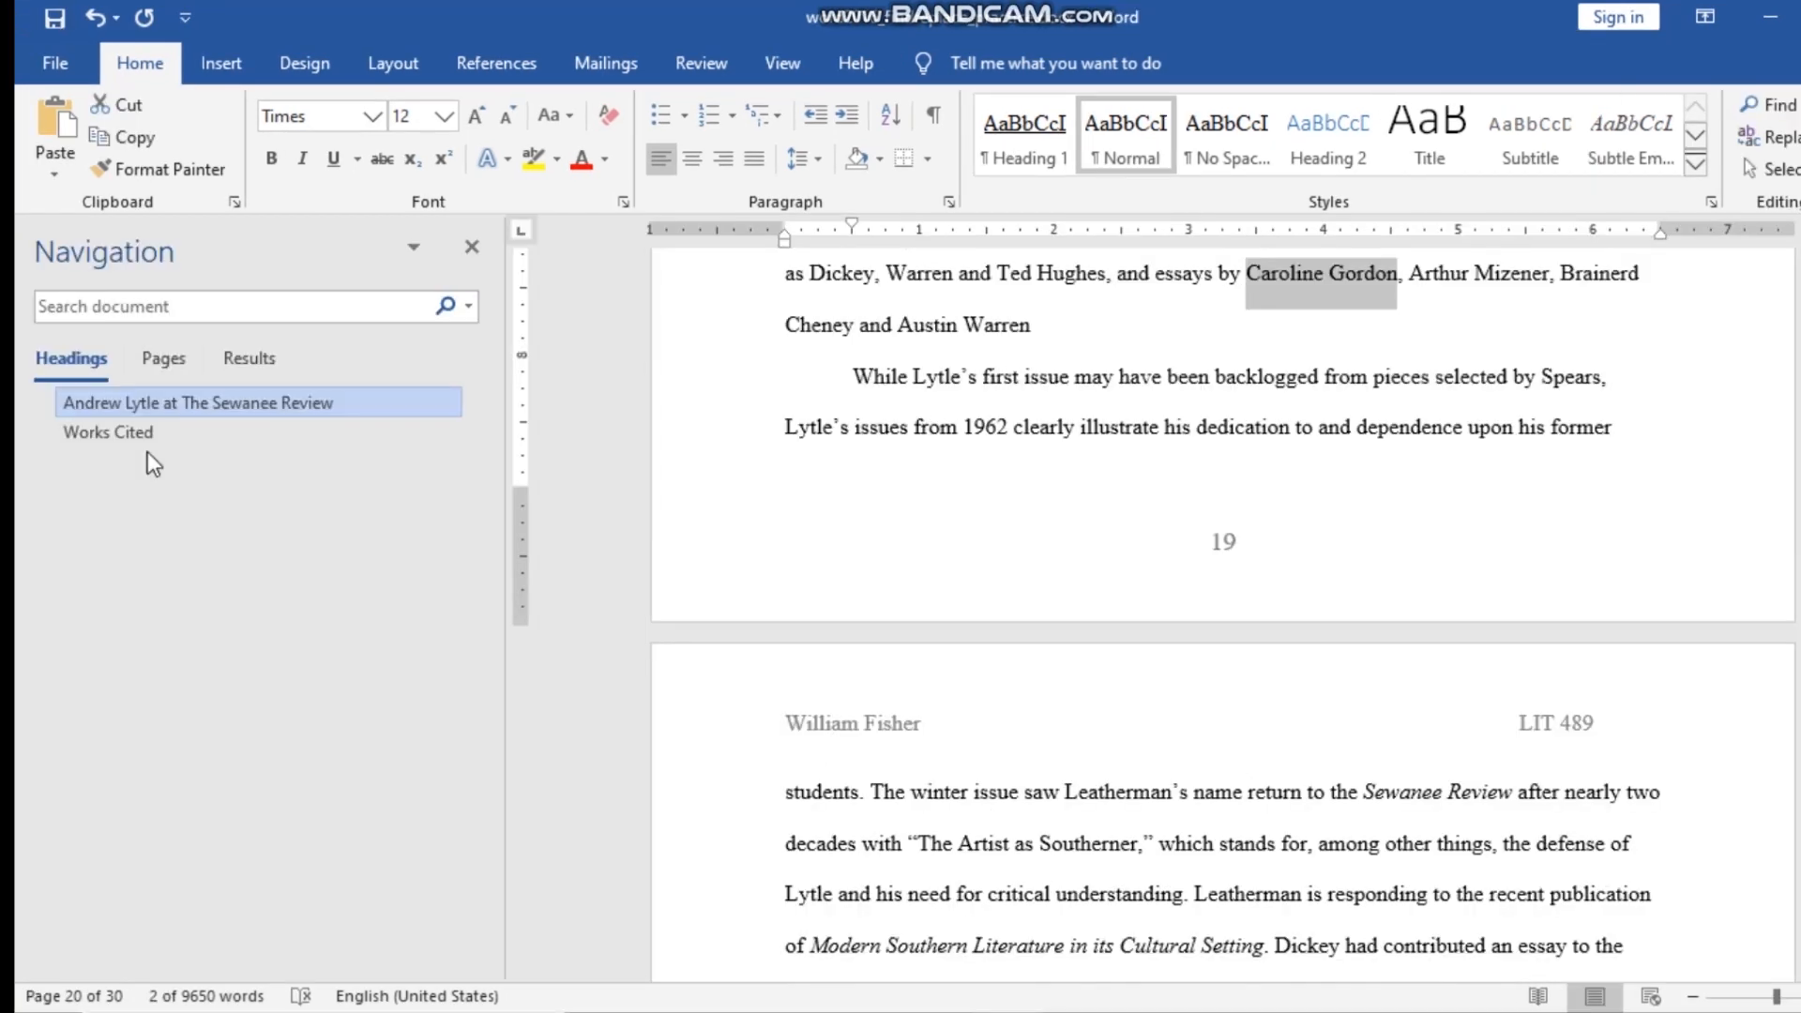
- Close the Navigation pane, leaving the essay page in full view
left_click(473, 248)
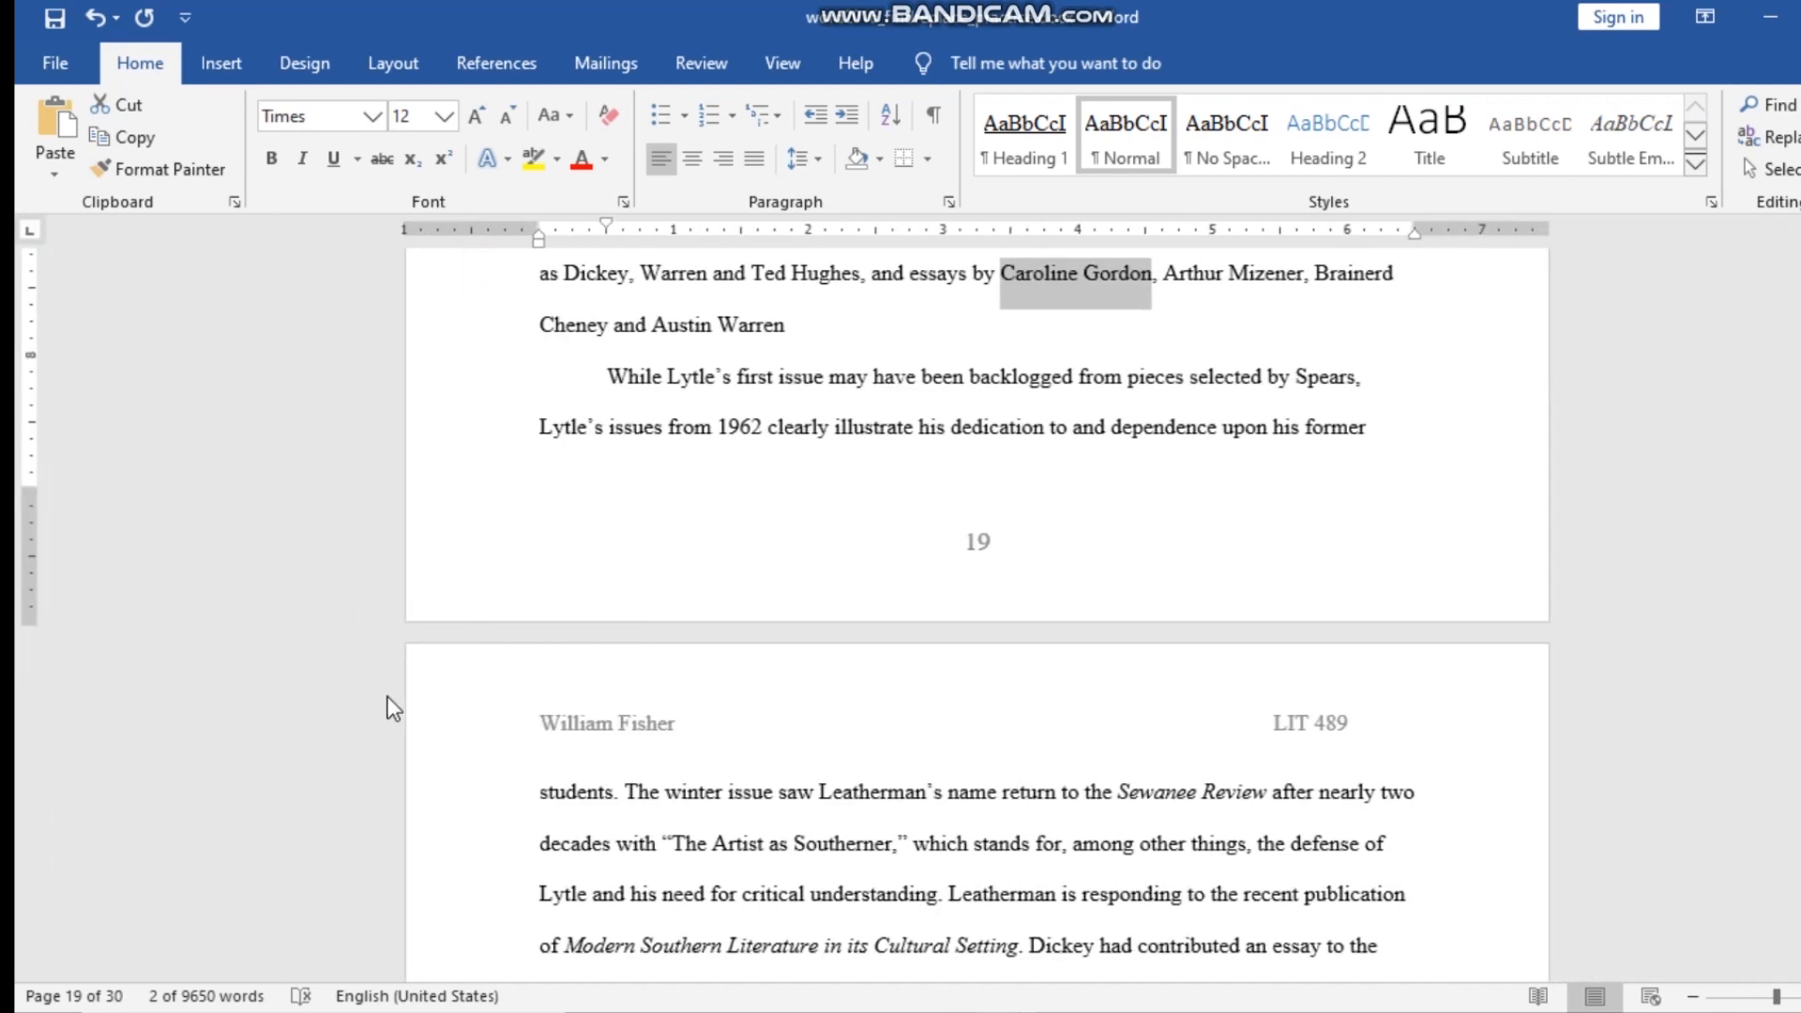